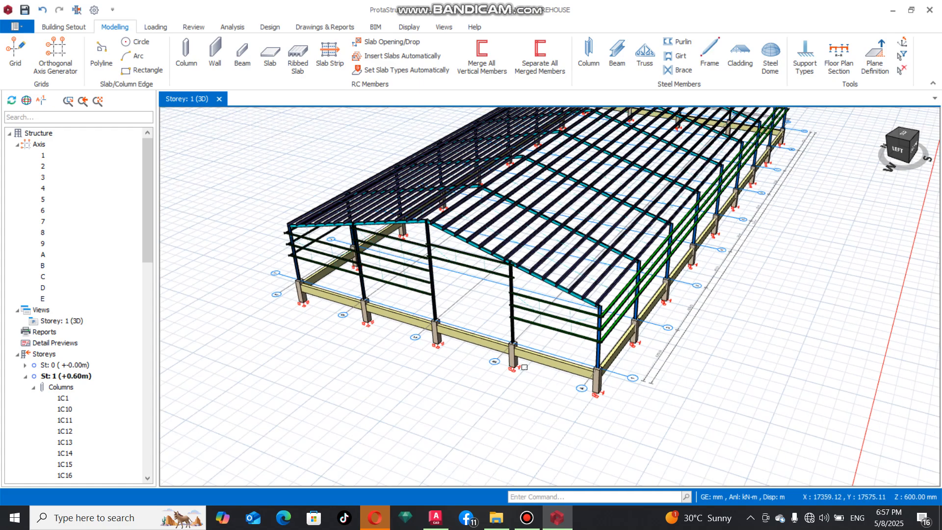
pyautogui.scroll(3, 340, 306)
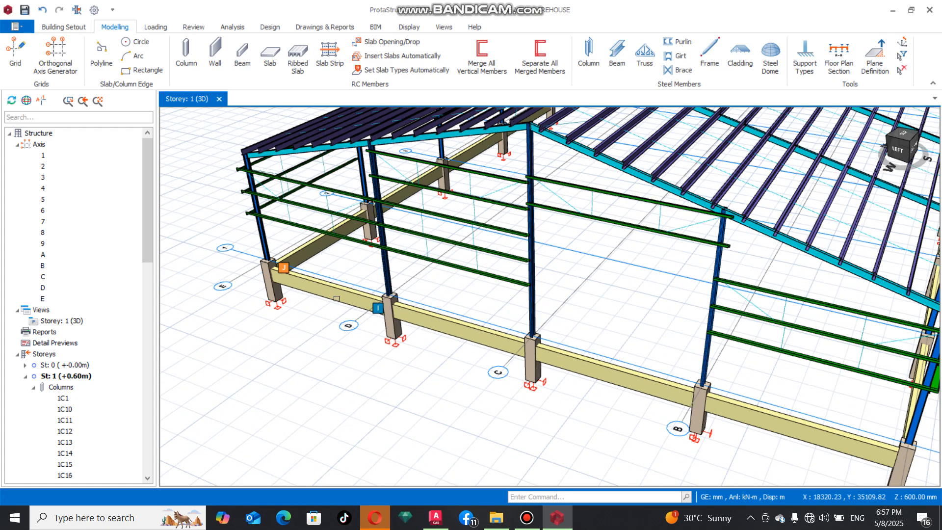
pyautogui.moveTo(341, 290)
pyautogui.mouseDown(button='middle')
pyautogui.moveTo(311, 326)
pyautogui.moveTo(397, 299)
pyautogui.mouseUp(button='middle')
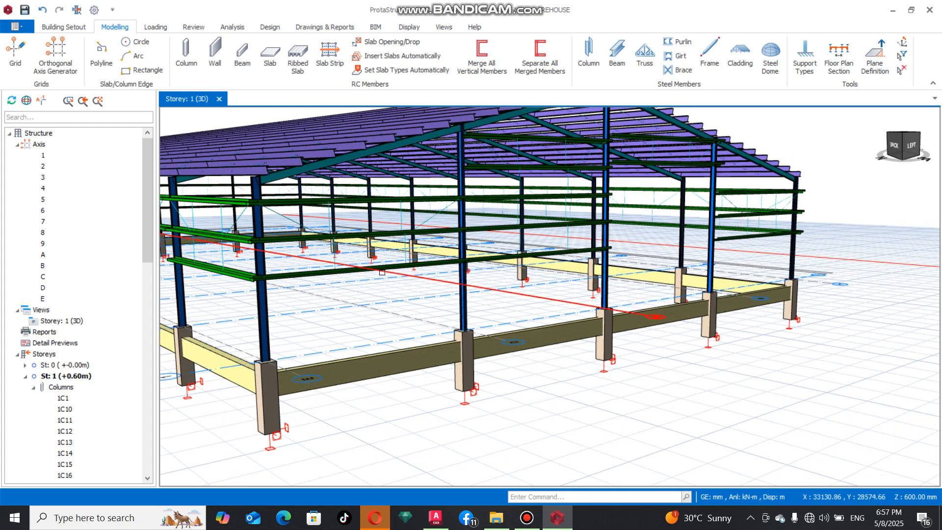
pyautogui.moveTo(396, 395); pyautogui.dragTo(328, 383, button='middle')
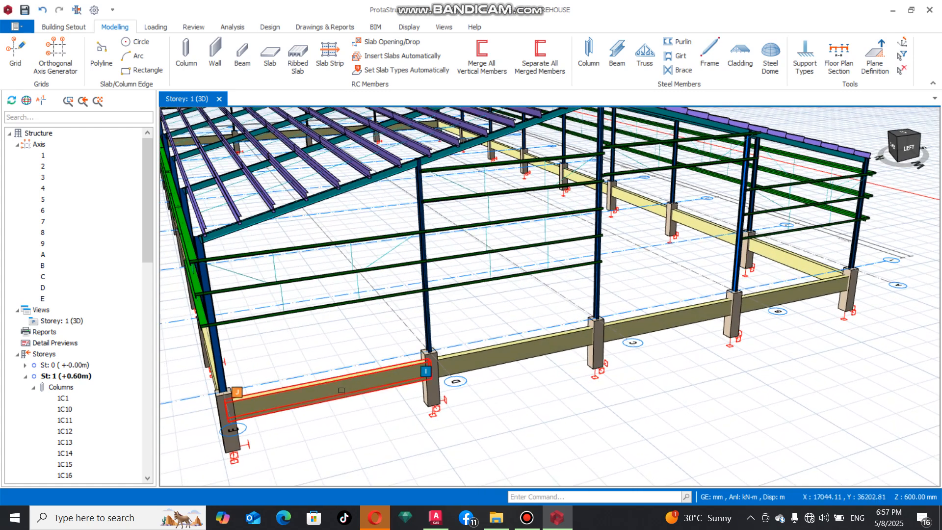
pyautogui.moveTo(327, 382)
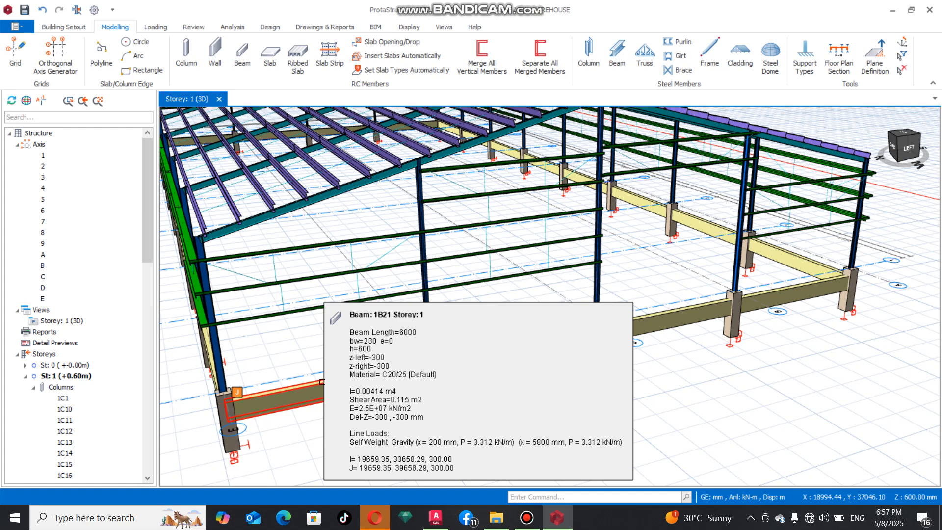
pyautogui.click(319, 387)
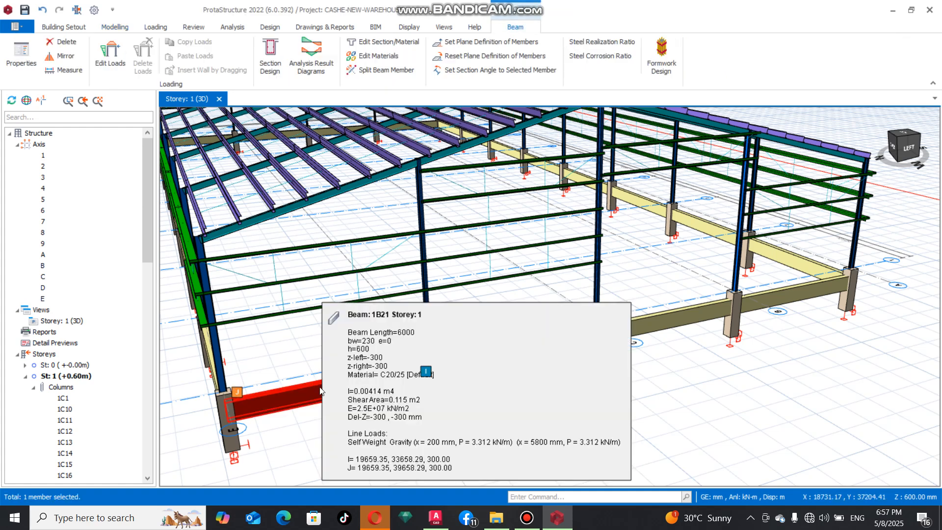
pyautogui.rightClick(320, 387)
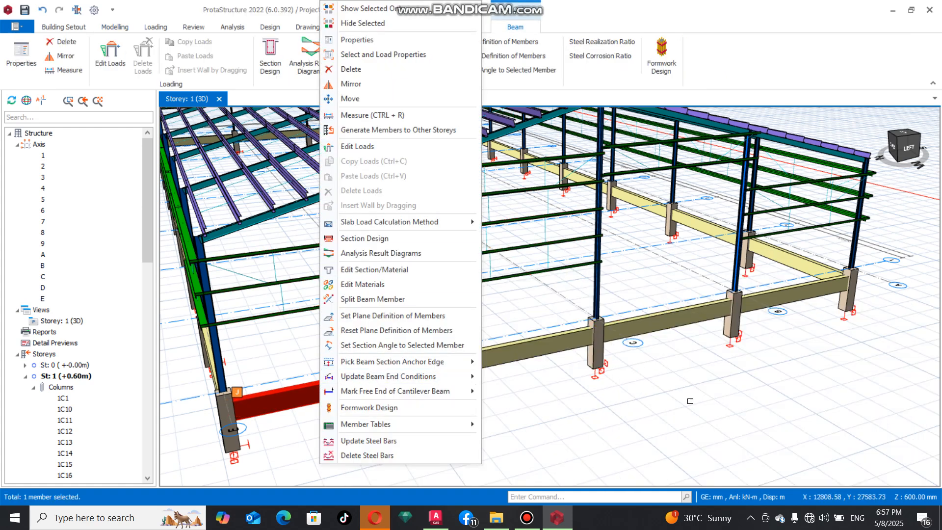
pyautogui.click(689, 400)
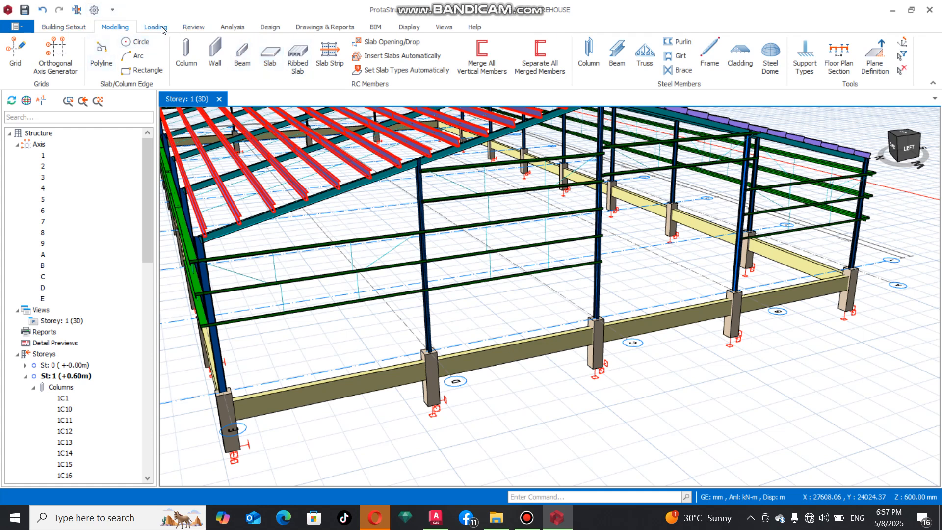
# Step: Generate the load combinations automatically with dead, live, pattern and notional loading, using coefficients 1.4 for G and 1.6 for Q
pyautogui.click(143, 30)
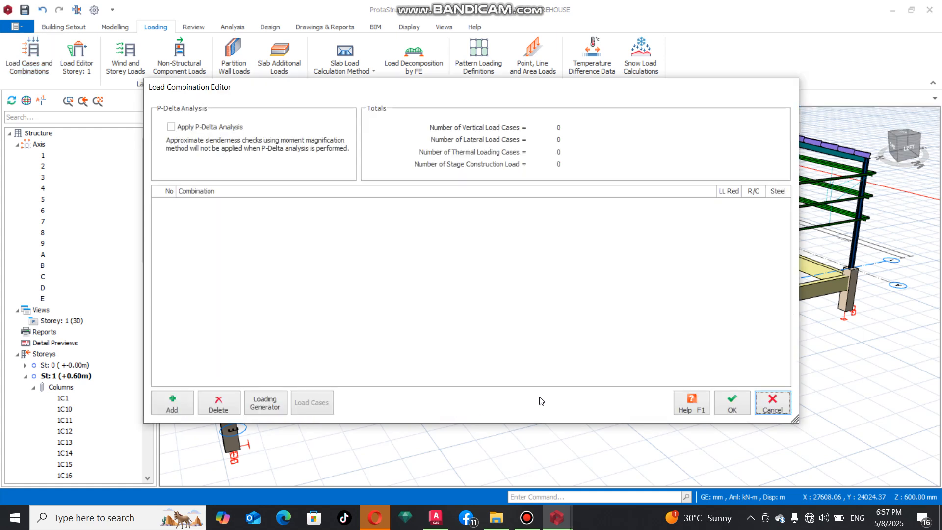
pyautogui.click(262, 405)
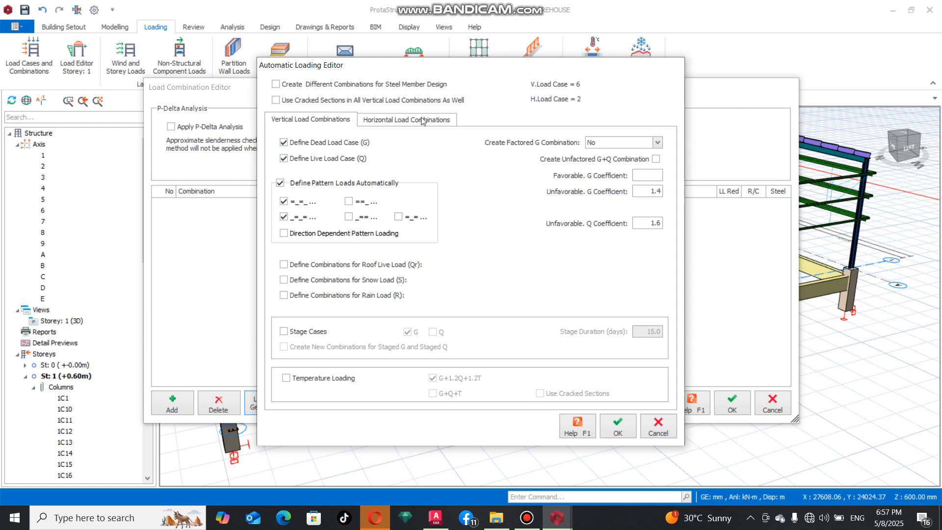
pyautogui.click(415, 121)
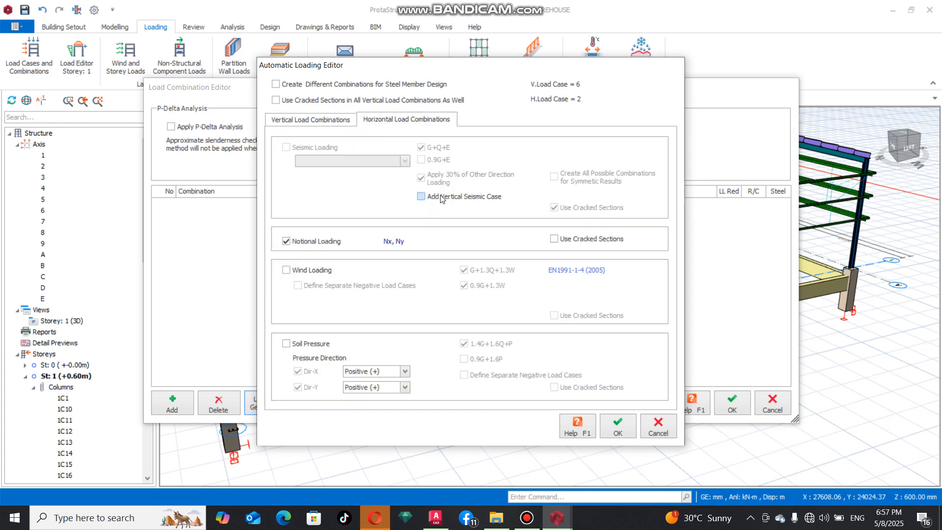
pyautogui.click(328, 122)
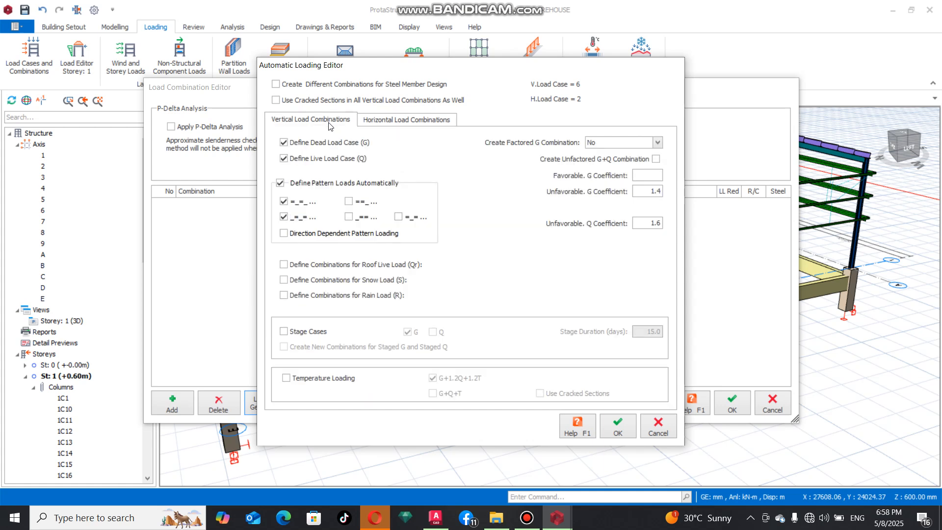
pyautogui.click(619, 425)
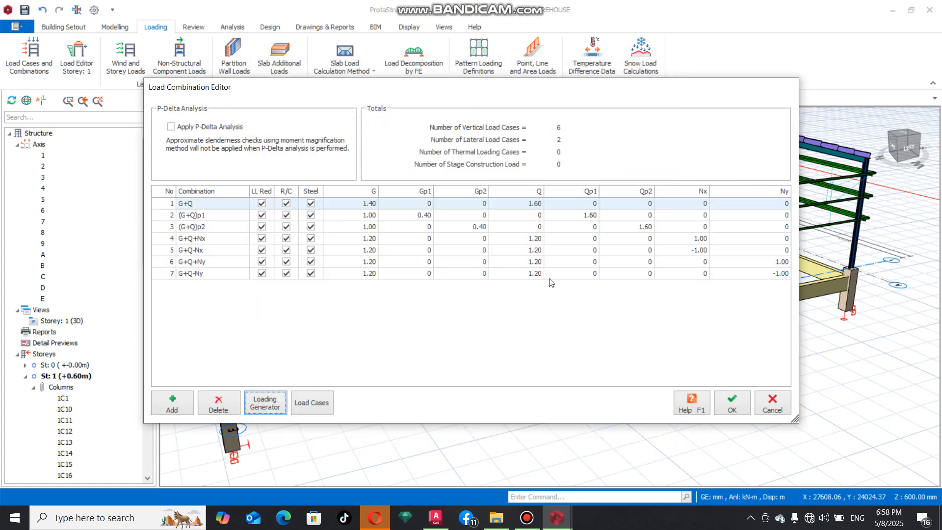
pyautogui.click(727, 398)
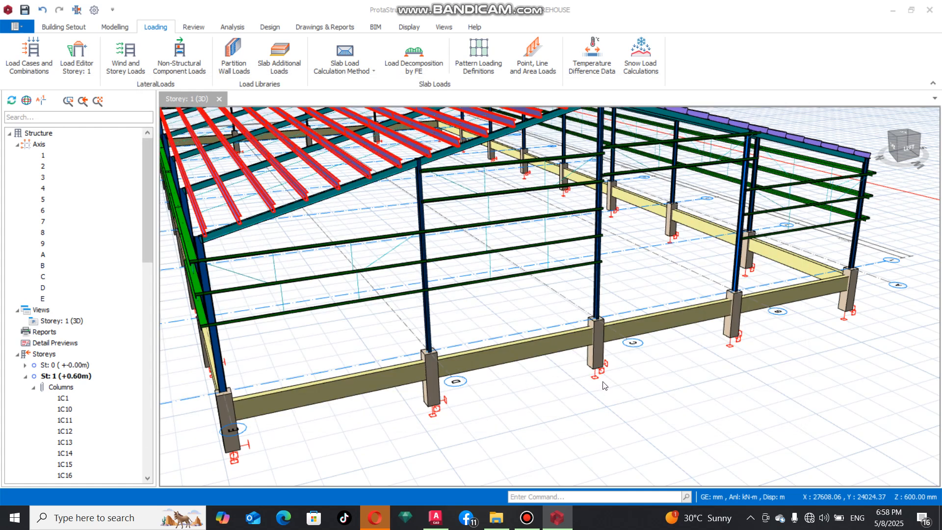
# Step: Open the loads of ground beam 1B21, between axes D and E on the gable end, and start a wall load
pyautogui.scroll(-3, 602, 386)
pyautogui.scroll(-3, 543, 404)
pyautogui.click(434, 401)
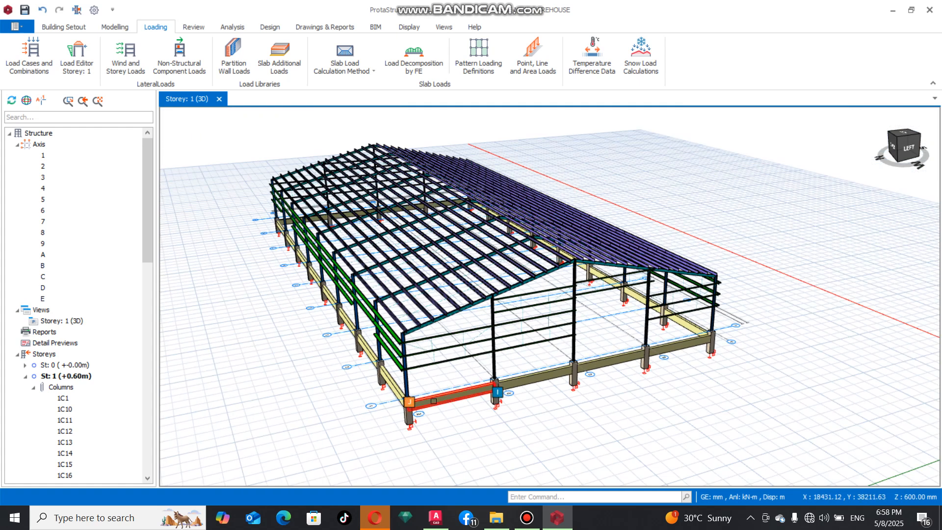
pyautogui.scroll(3, 434, 401)
pyautogui.moveTo(456, 392)
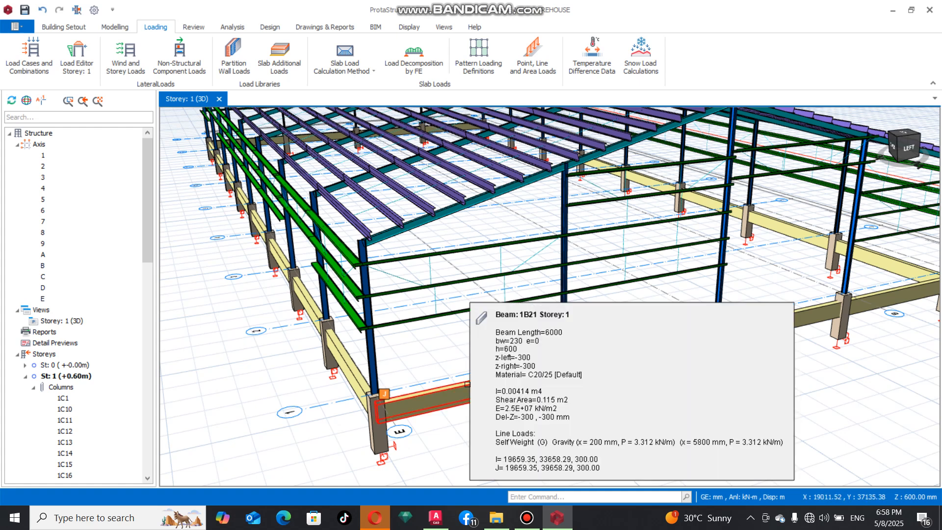
pyautogui.rightClick(469, 385)
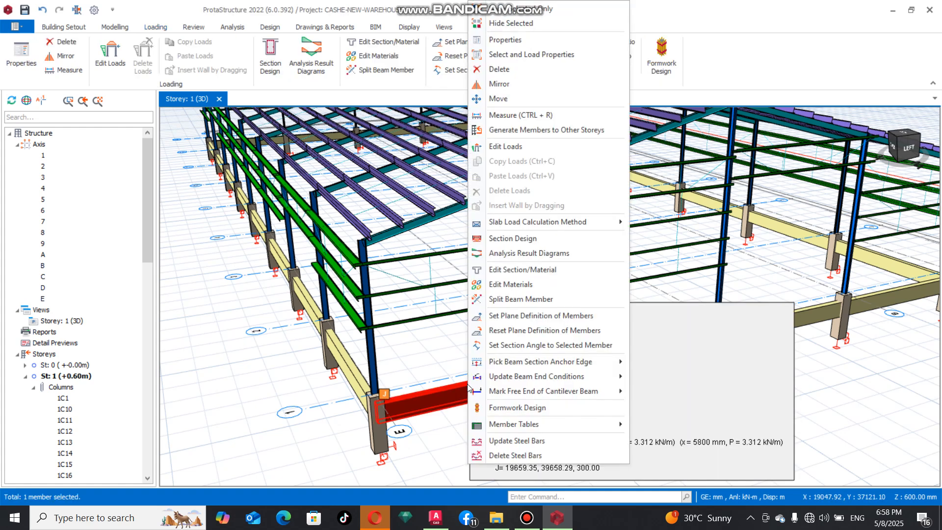
pyautogui.click(496, 152)
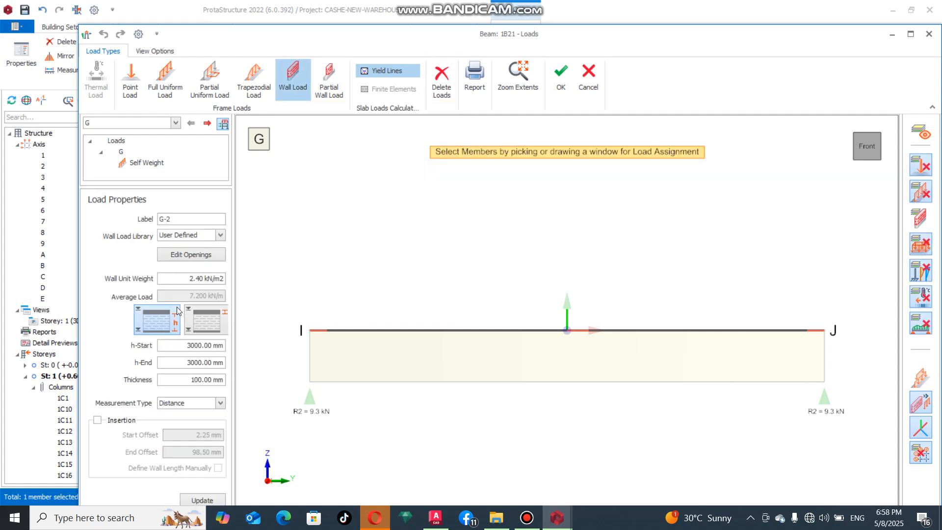
# Step: Assign a wall load in case G to beam 1B21 with 2100 mm start and end heights and 230 mm thickness
pyautogui.doubleClick(206, 380)
pyautogui.write('200')
pyautogui.doubleClick(202, 362)
pyautogui.write('21')
pyautogui.doubleClick(201, 346)
pyautogui.write('2100')
pyautogui.click(682, 379)
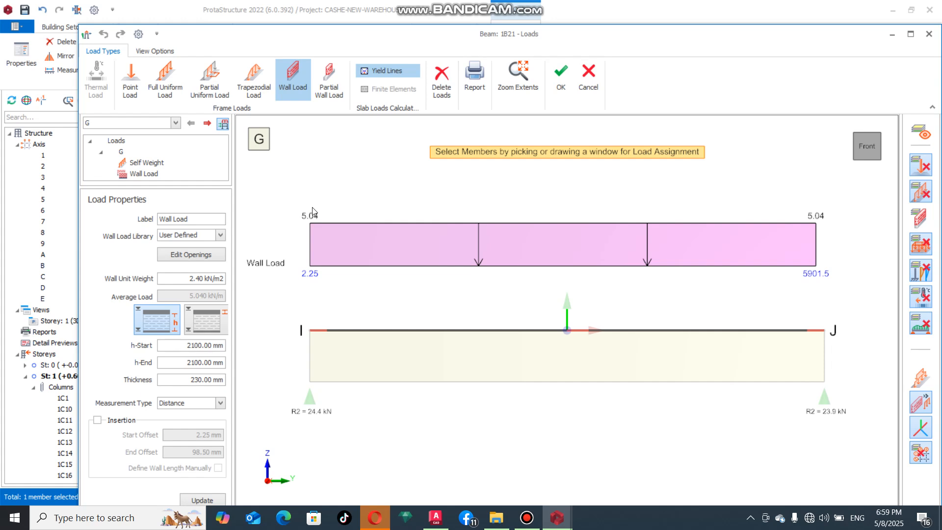
pyautogui.scroll(1, 305, 226)
pyautogui.scroll(-1, 299, 226)
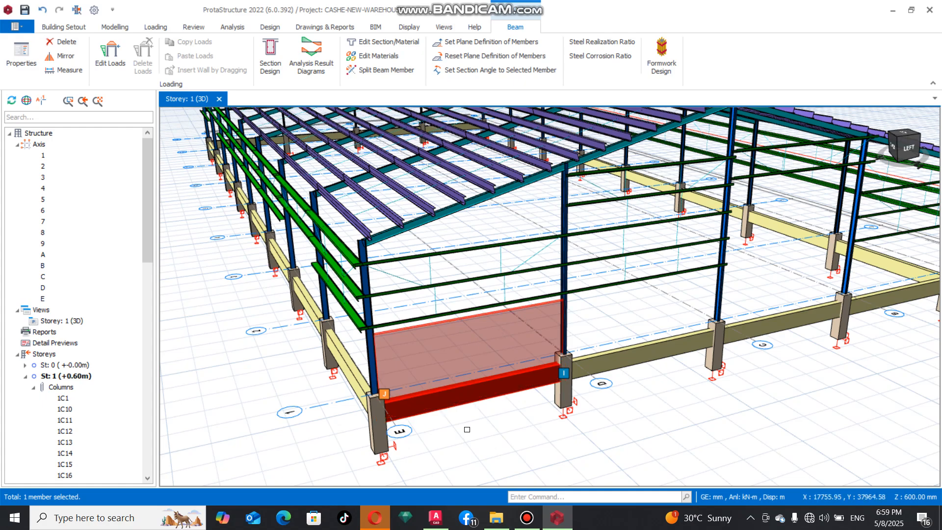
pyautogui.press('Escape')
# Step: Copy the wall load from ground beam 1B21
pyautogui.moveTo(503, 418); pyautogui.dragTo(490, 406, button='middle')
pyautogui.rightClick(501, 405)
pyautogui.click(564, 412)
pyautogui.rightClick(479, 352)
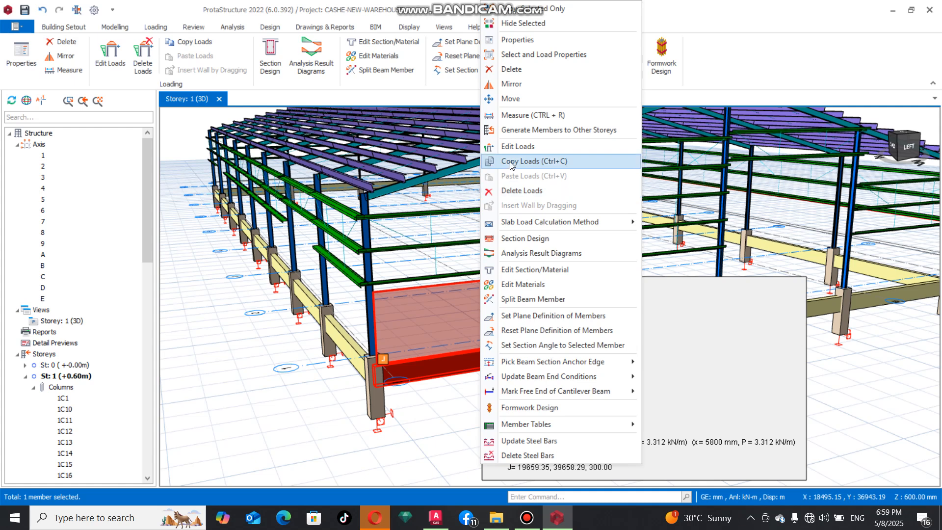
pyautogui.click(526, 162)
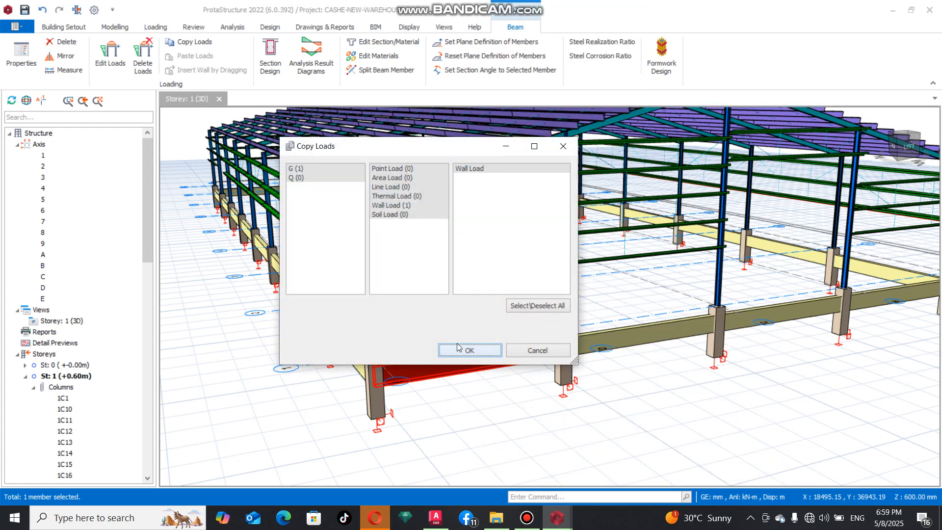
pyautogui.click(493, 349)
# Step: Paste the copied wall load onto beams 1B1 and 1B10 to 1B15 of Storey 1
pyautogui.scroll(-5, 562, 337)
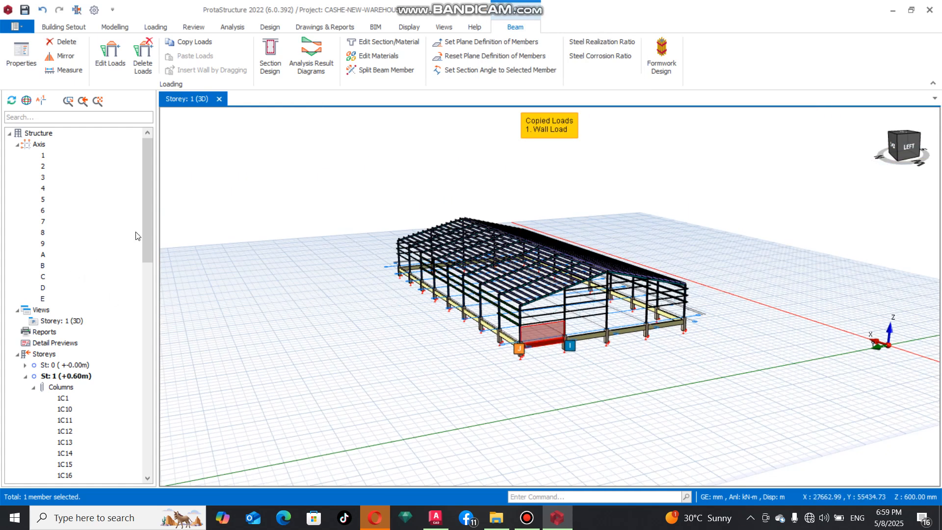
pyautogui.moveTo(146, 219); pyautogui.dragTo(141, 381)
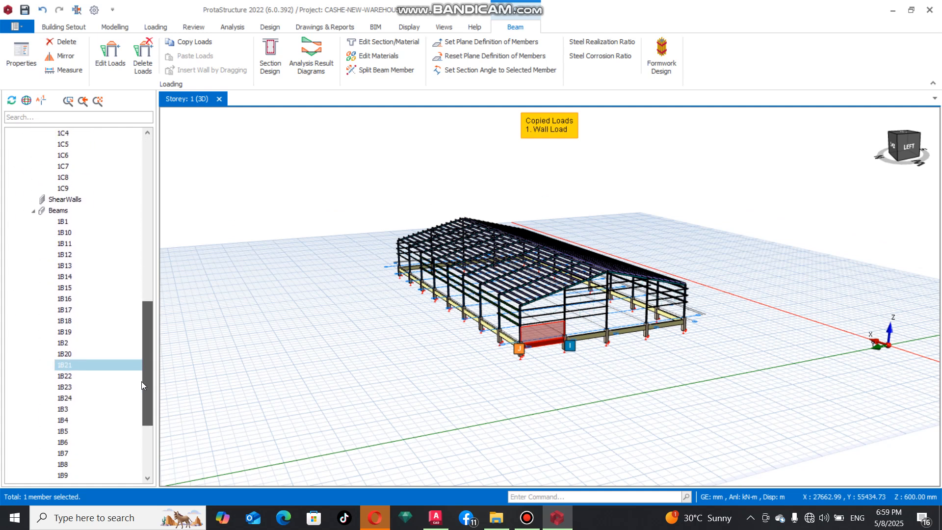
pyautogui.moveTo(63, 222); pyautogui.dragTo(74, 314)
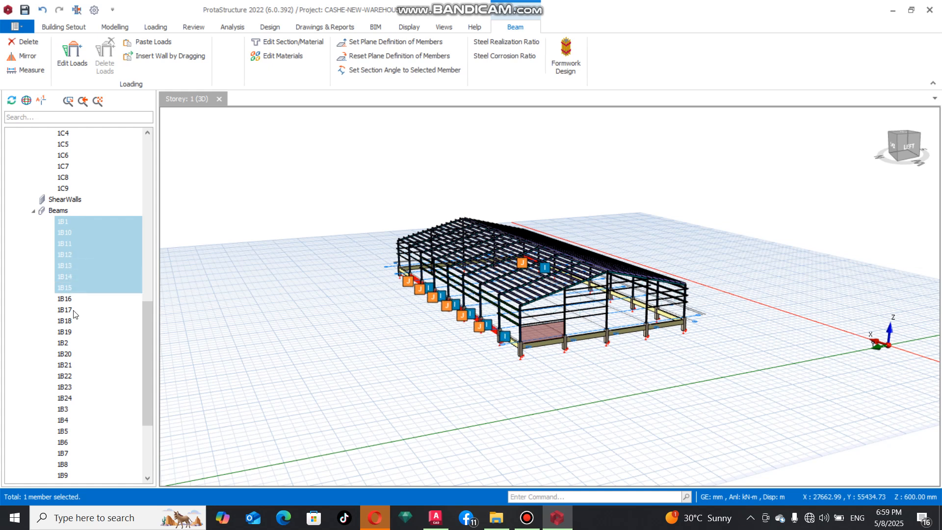
pyautogui.rightClick(108, 257)
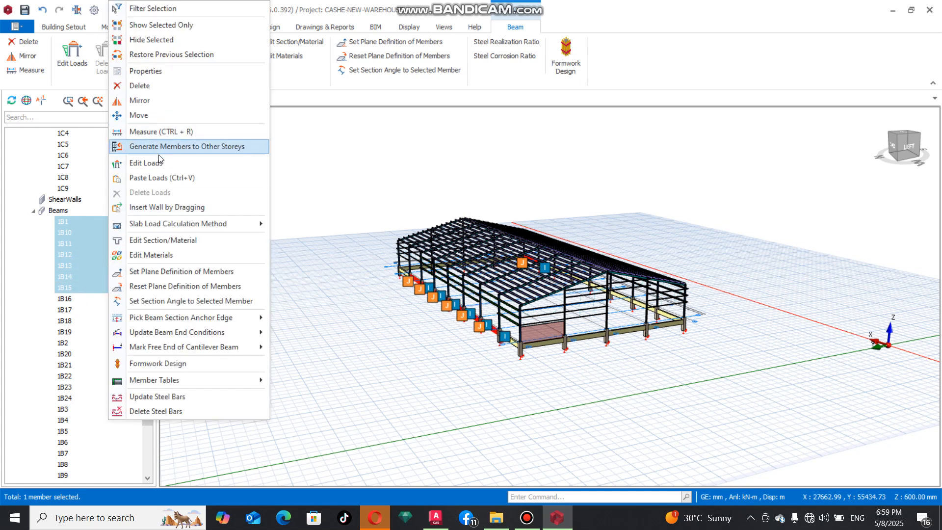
pyautogui.click(163, 178)
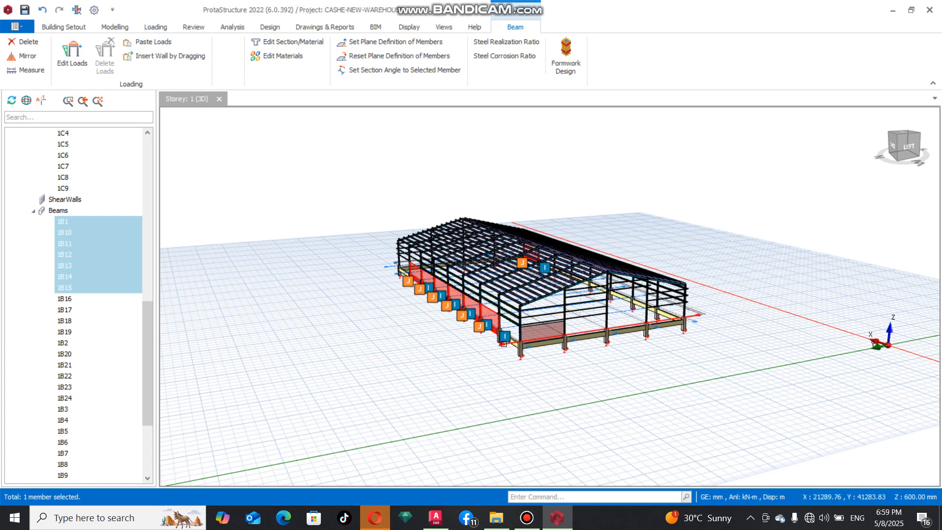
# Step: Paste the copied wall load onto the remaining long-side ground beam 1B16 next to the corner and clear the selection
pyautogui.click(509, 341)
pyautogui.rightClick(511, 342)
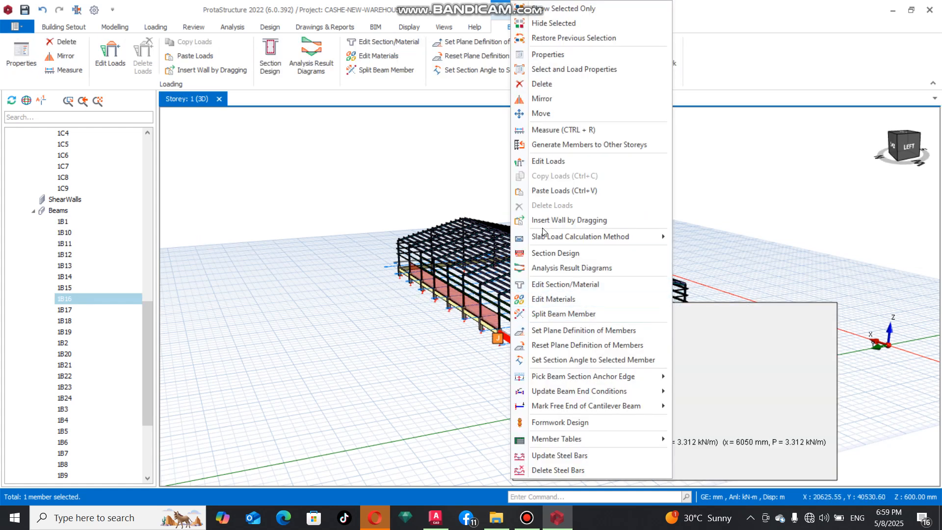
pyautogui.click(554, 191)
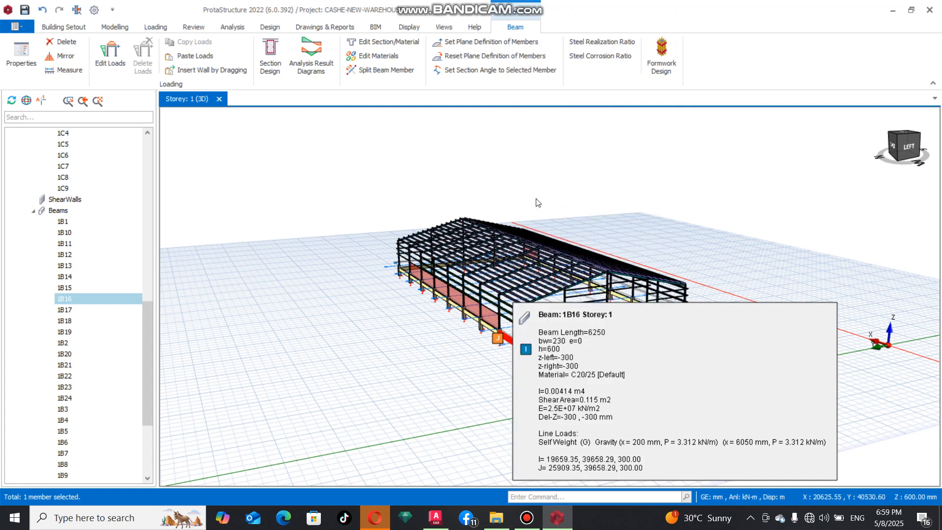
pyautogui.click(242, 204)
# Step: Locate beam 1B17 at the opposite gable end and copy the wall load from the adjacent side beam 1B1
pyautogui.click(60, 299)
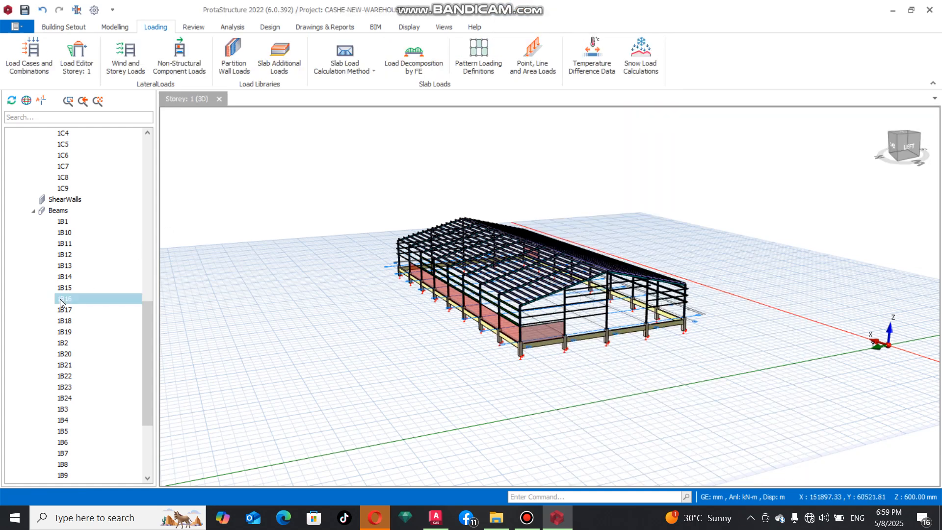
pyautogui.click(64, 309)
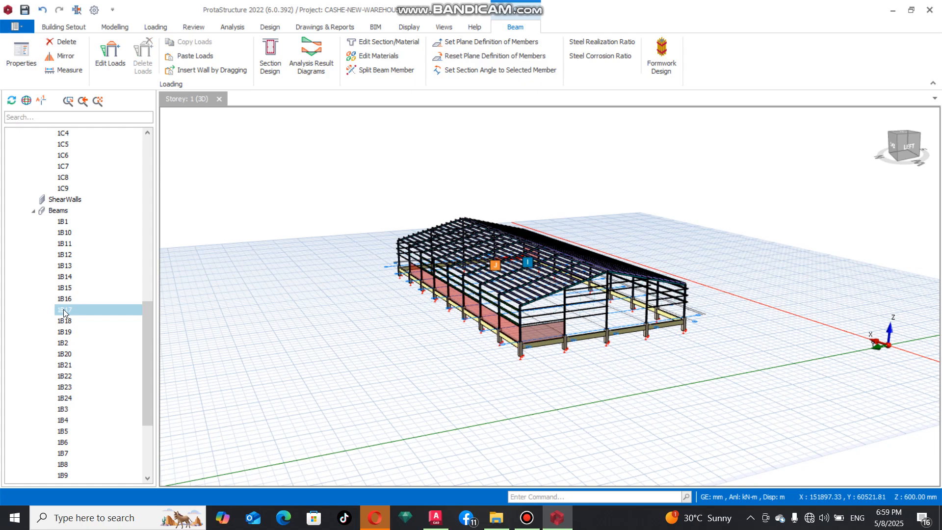
pyautogui.moveTo(485, 327)
pyautogui.mouseDown(button='middle')
pyautogui.moveTo(452, 322)
pyautogui.moveTo(645, 328)
pyautogui.moveTo(660, 352)
pyautogui.moveTo(406, 381)
pyautogui.moveTo(443, 370)
pyautogui.mouseUp(button='middle')
pyautogui.scroll(4, 535, 333)
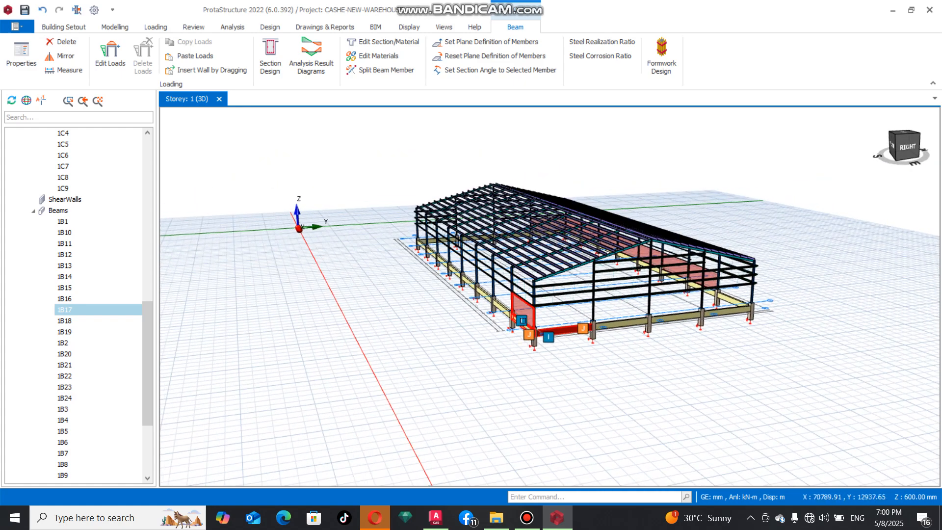
pyautogui.rightClick(521, 328)
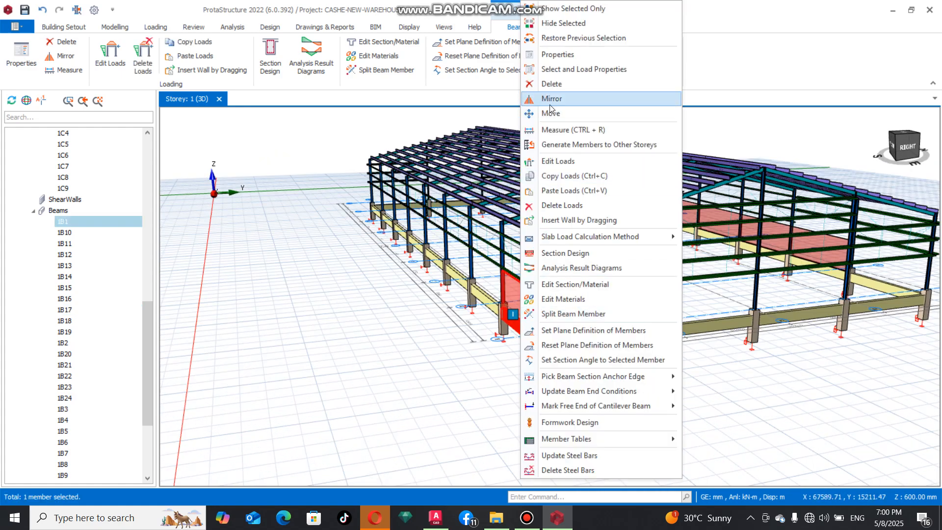
pyautogui.click(561, 177)
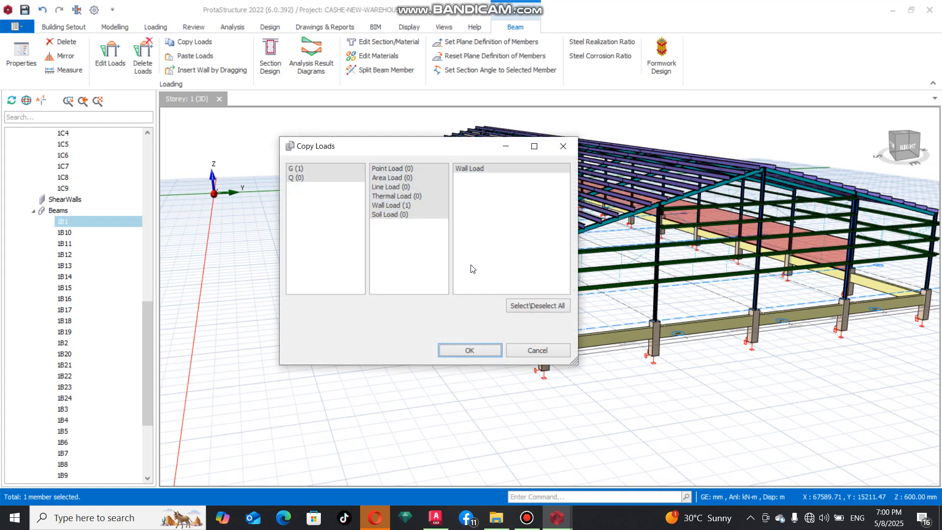
pyautogui.click(470, 350)
# Step: Select gable-end ground beams 1B17 to 1B20 and the adjoining side beam 1B9 as targets for the copied wall load
pyautogui.click(510, 344)
pyautogui.click(586, 339)
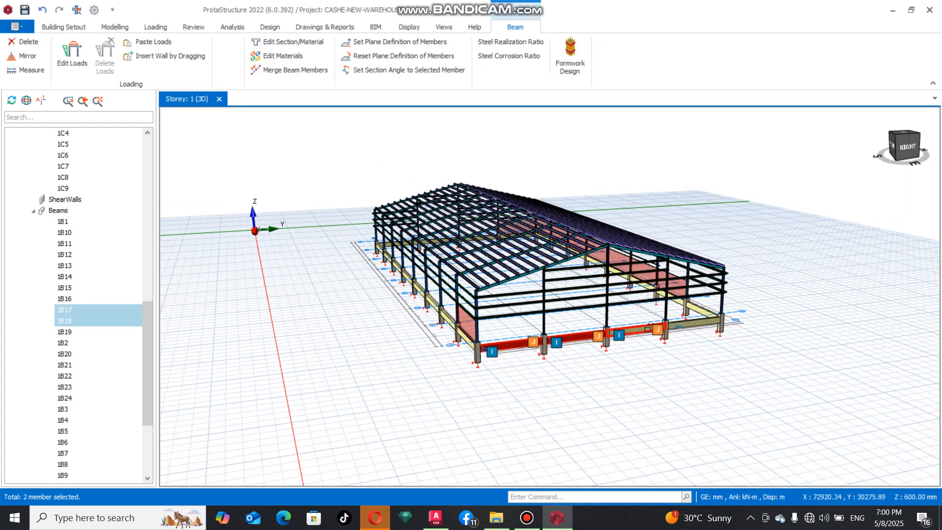
pyautogui.click(648, 329)
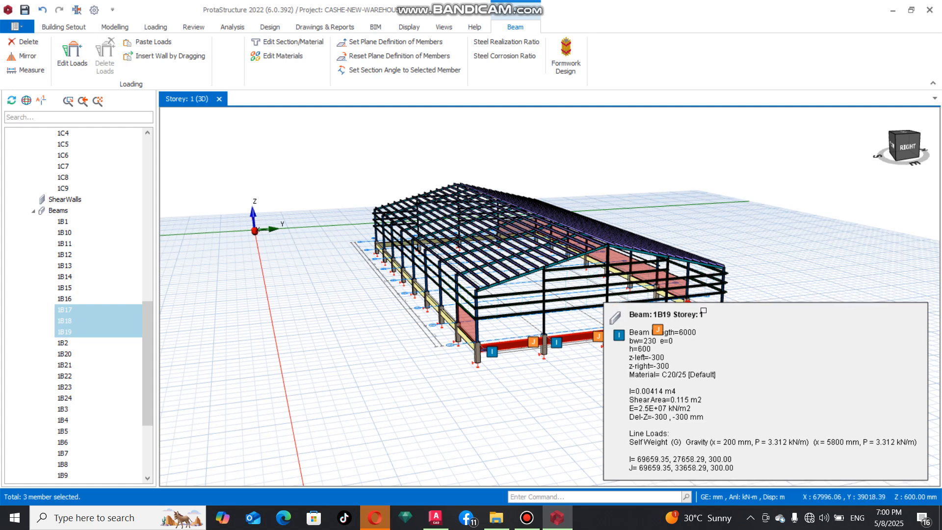
pyautogui.scroll(3, 606, 321)
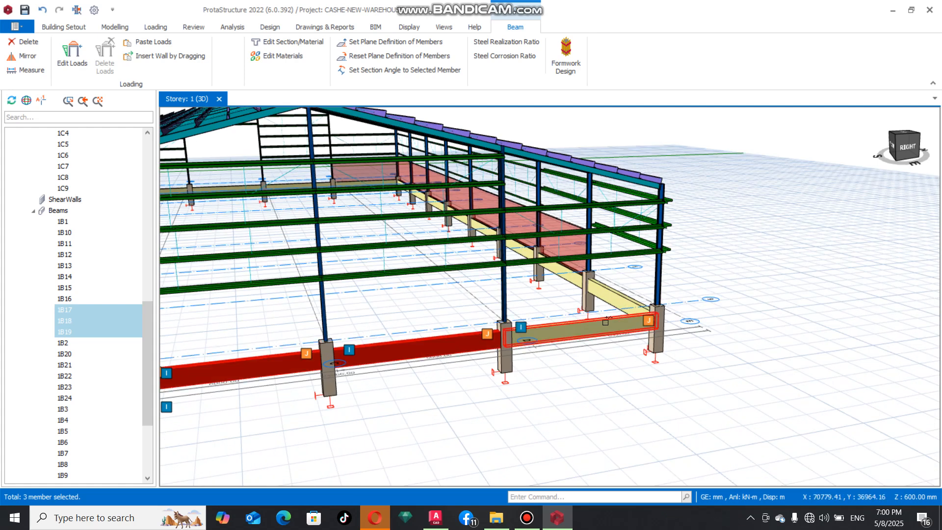
pyautogui.click(606, 322)
pyautogui.click(623, 297)
# Step: Add the long-side ground beams 1B2 to 1B8 to the selection
pyautogui.scroll(-5, 789, 311)
pyautogui.moveTo(552, 334); pyautogui.dragTo(642, 331, button='middle')
pyautogui.keyDown('ctrl'); pyautogui.click(691, 308); pyautogui.keyUp('ctrl')
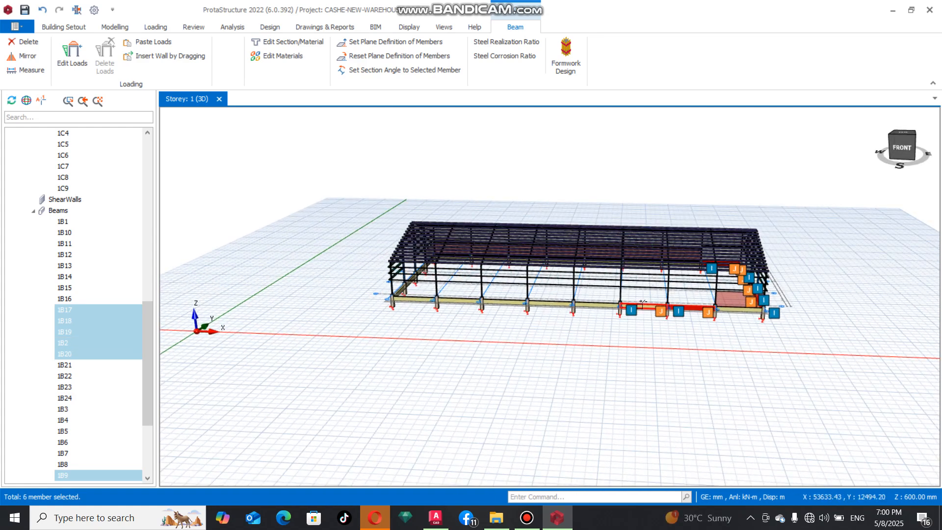
pyautogui.keyDown('ctrl'); pyautogui.click(642, 304); pyautogui.keyUp('ctrl')
pyautogui.keyDown('ctrl'); pyautogui.click(594, 303); pyautogui.keyUp('ctrl')
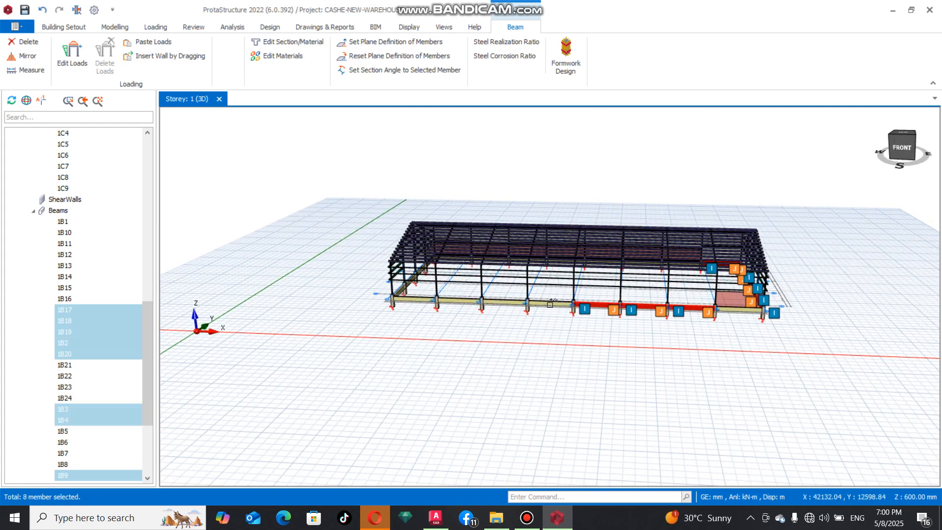
pyautogui.keyDown('ctrl'); pyautogui.click(550, 303); pyautogui.keyUp('ctrl')
pyautogui.keyDown('ctrl'); pyautogui.click(505, 302); pyautogui.keyUp('ctrl')
pyautogui.keyDown('ctrl'); pyautogui.click(456, 298); pyautogui.keyUp('ctrl')
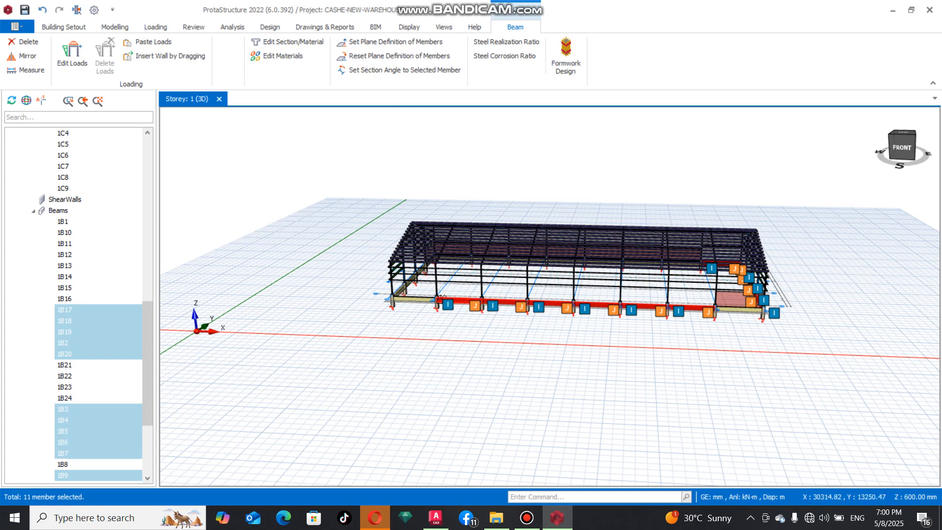
pyautogui.keyDown('ctrl'); pyautogui.click(444, 320); pyautogui.keyUp('ctrl')
# Step: Add gable beams 1B22, 1B23 and 1B24 to the selection, paste the copied wall load onto all selected beams, and clear the selection
pyautogui.moveTo(454, 326); pyautogui.dragTo(570, 320, button='middle')
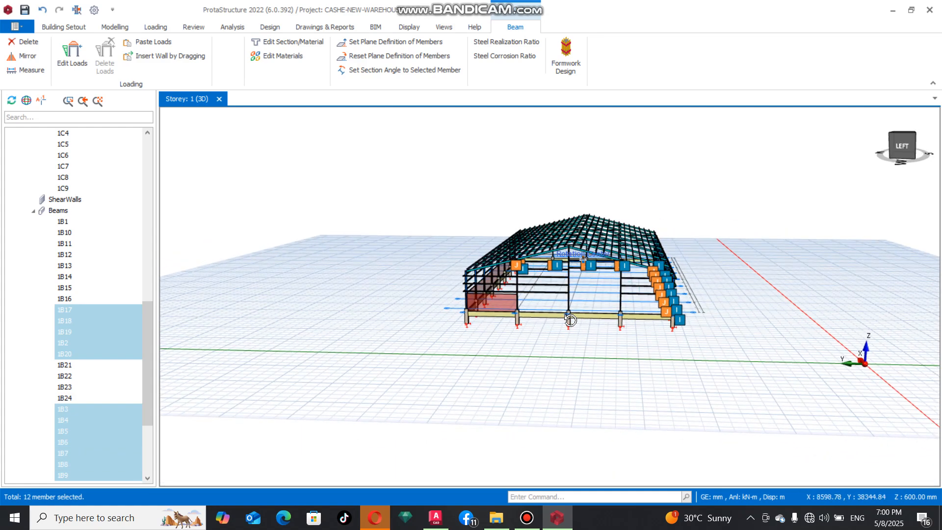
pyautogui.scroll(4, 570, 320)
pyautogui.moveTo(582, 347); pyautogui.dragTo(619, 340, button='middle')
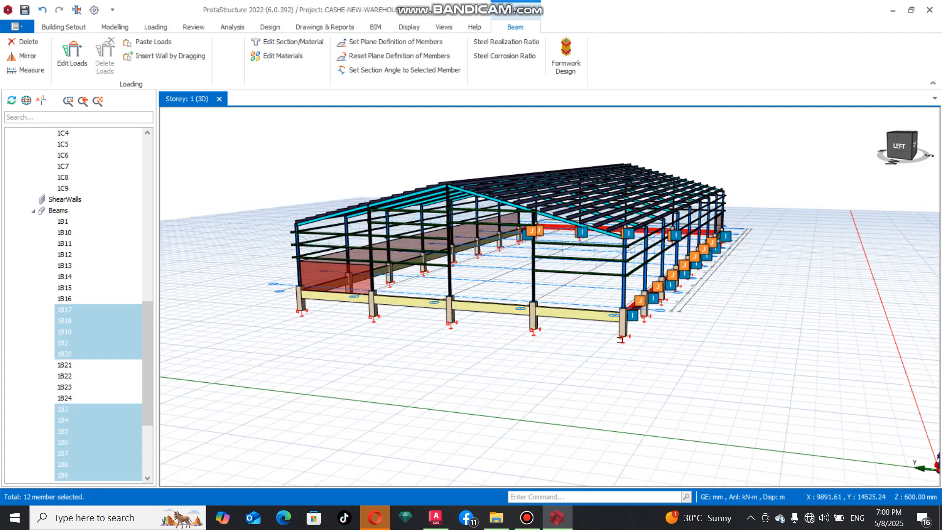
pyautogui.keyDown('ctrl'); pyautogui.click(583, 314); pyautogui.keyUp('ctrl')
pyautogui.moveTo(506, 348); pyautogui.dragTo(511, 351, button='middle')
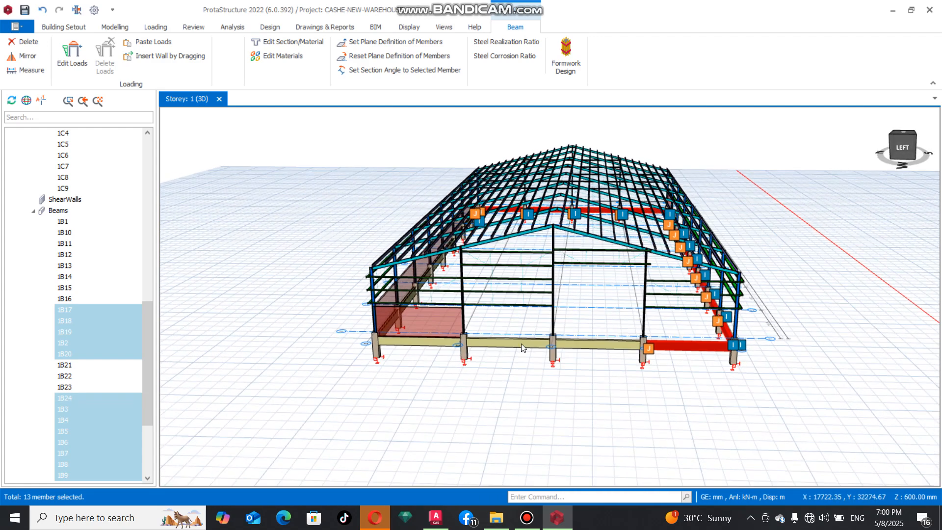
pyautogui.click(572, 342)
pyautogui.click(511, 342)
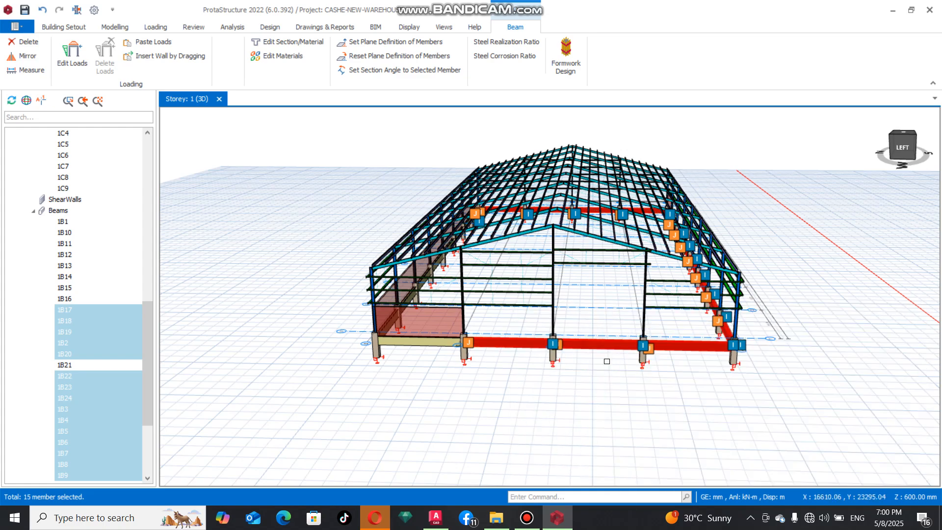
pyautogui.moveTo(619, 382); pyautogui.dragTo(652, 396, button='middle')
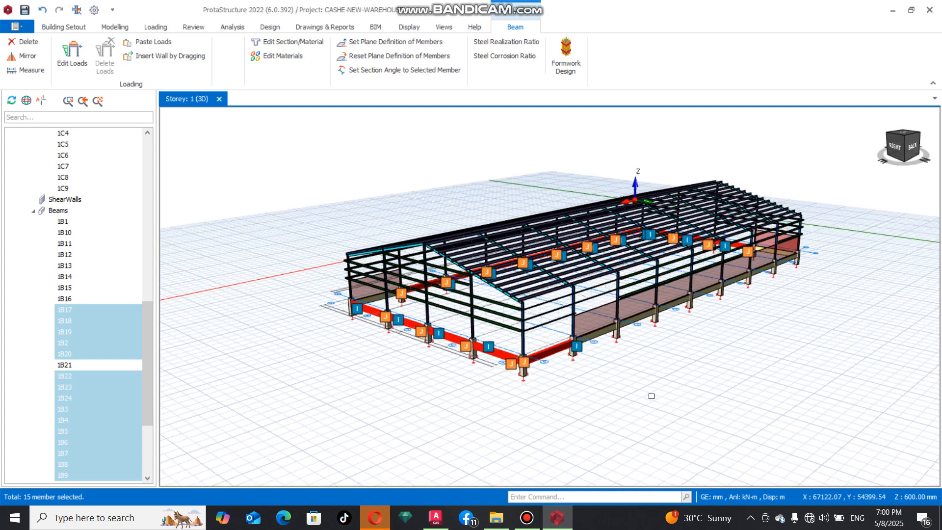
pyautogui.rightClick(668, 372)
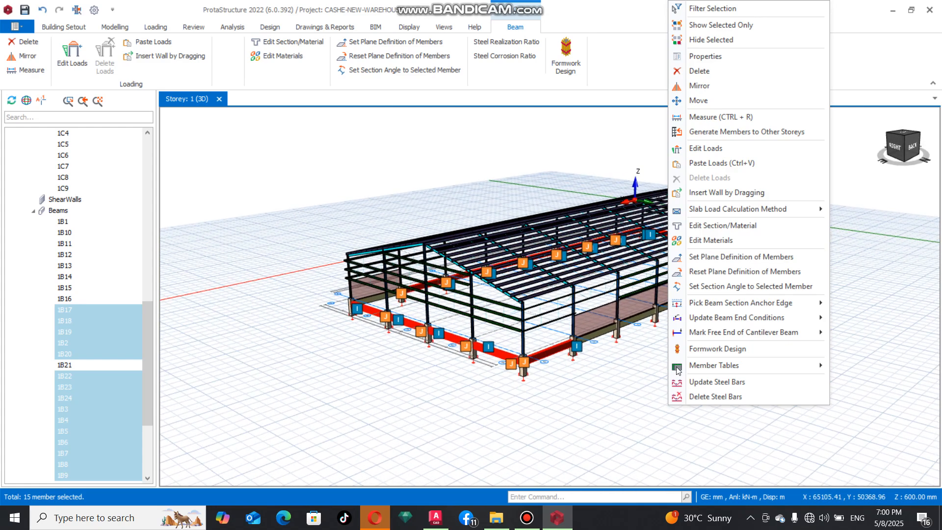
pyautogui.click(729, 164)
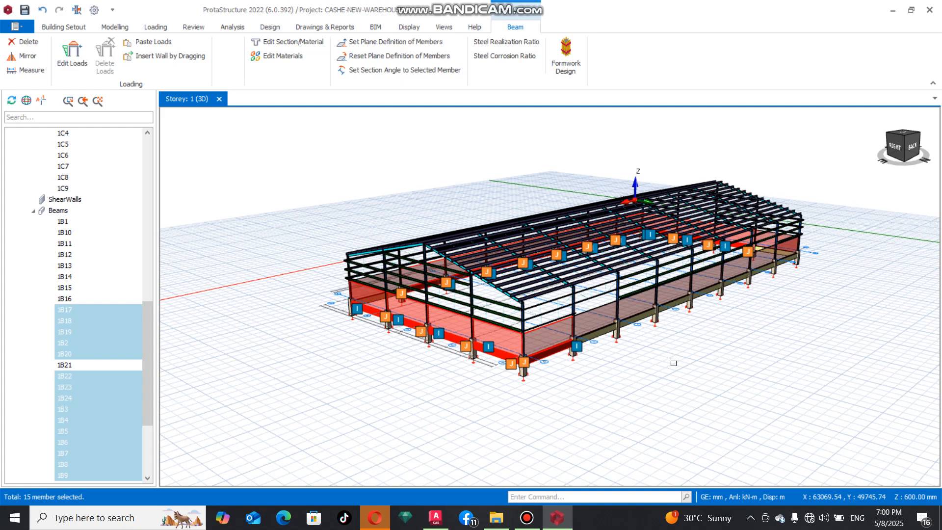
pyautogui.press('Escape')
# Step: Insert steel cladding over the purlin groups of both roof slopes with the default geometry
pyautogui.moveTo(673, 363); pyautogui.dragTo(497, 393, button='middle')
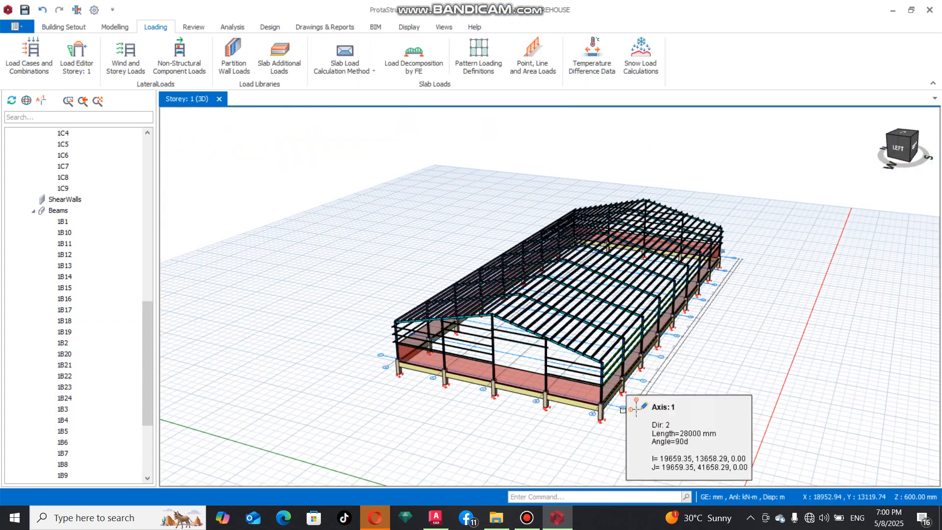
pyautogui.scroll(2, 623, 410)
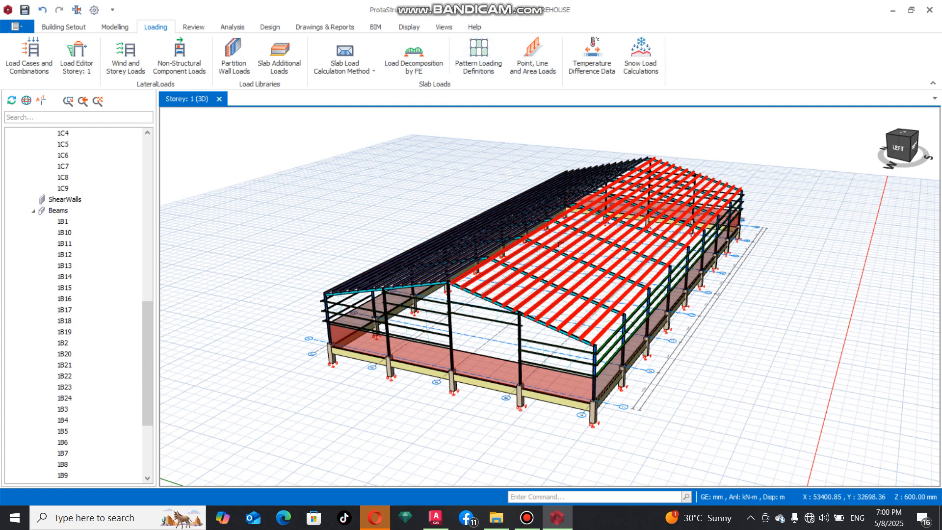
pyautogui.moveTo(561, 244)
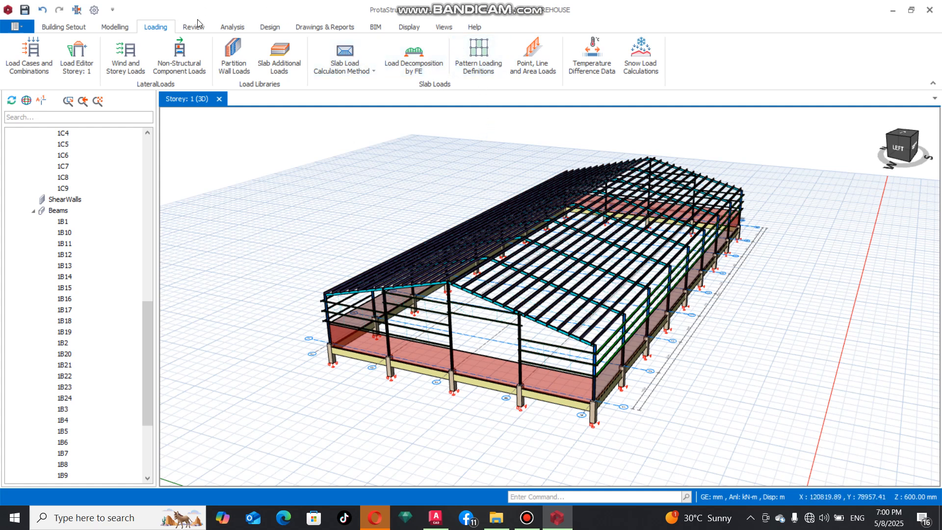
pyautogui.click(112, 27)
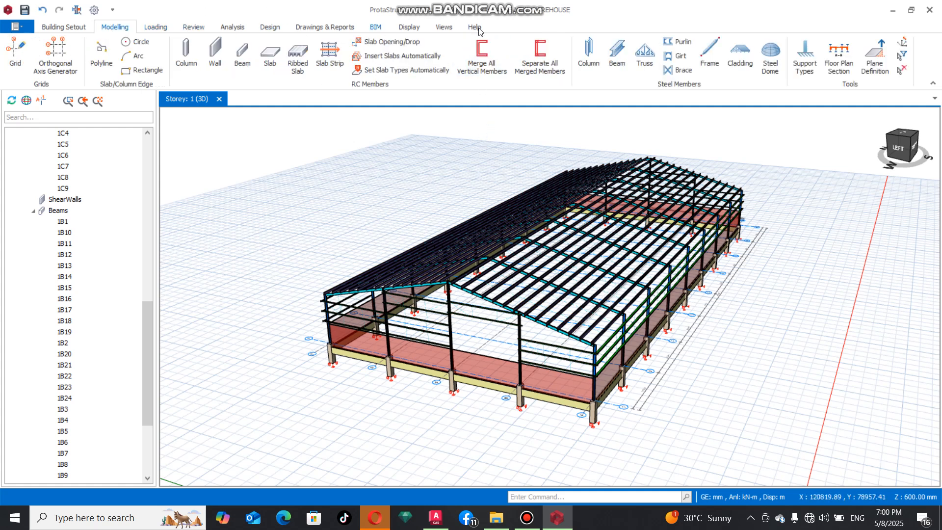
pyautogui.click(740, 54)
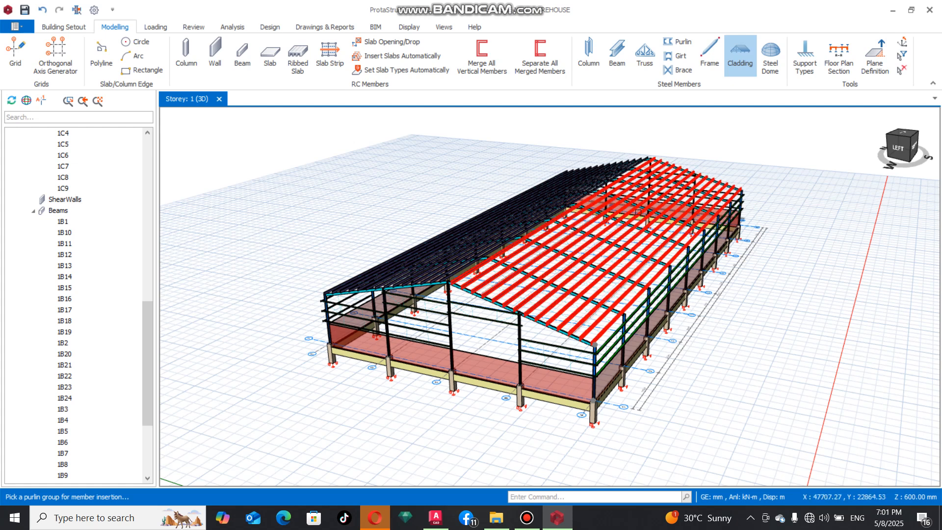
pyautogui.click(637, 212)
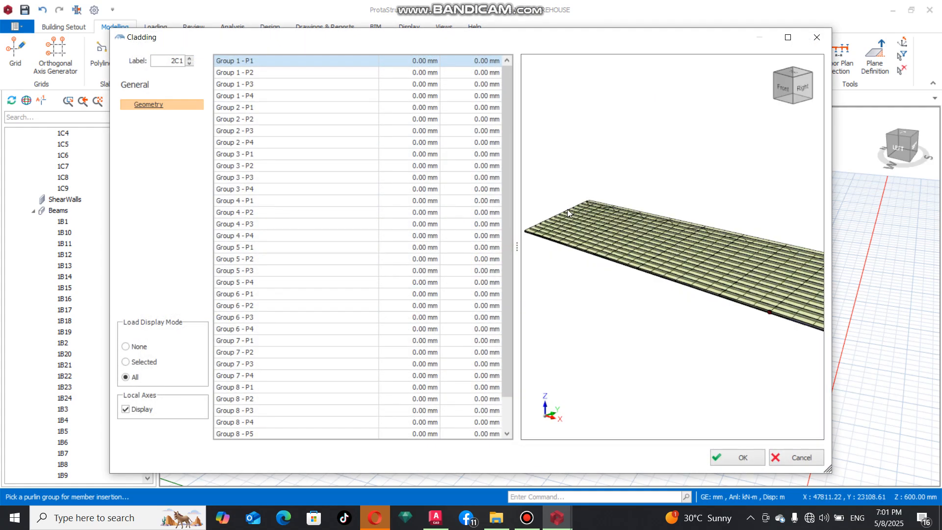
pyautogui.click(737, 454)
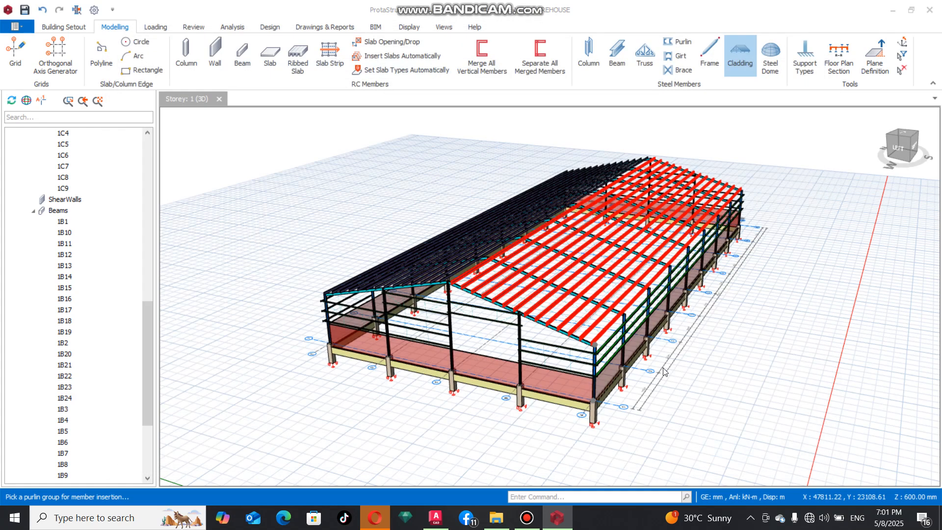
pyautogui.moveTo(692, 376); pyautogui.dragTo(582, 318, button='middle')
pyautogui.click(583, 314)
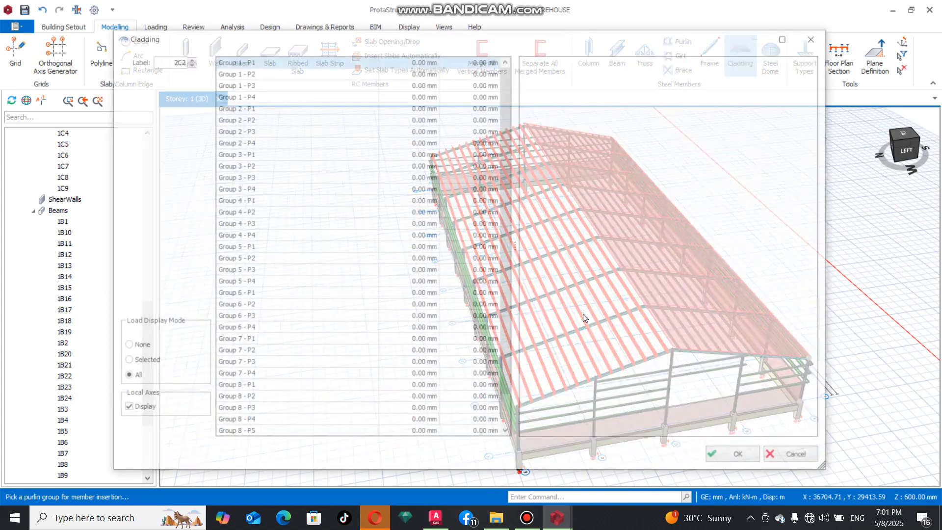
pyautogui.click(735, 452)
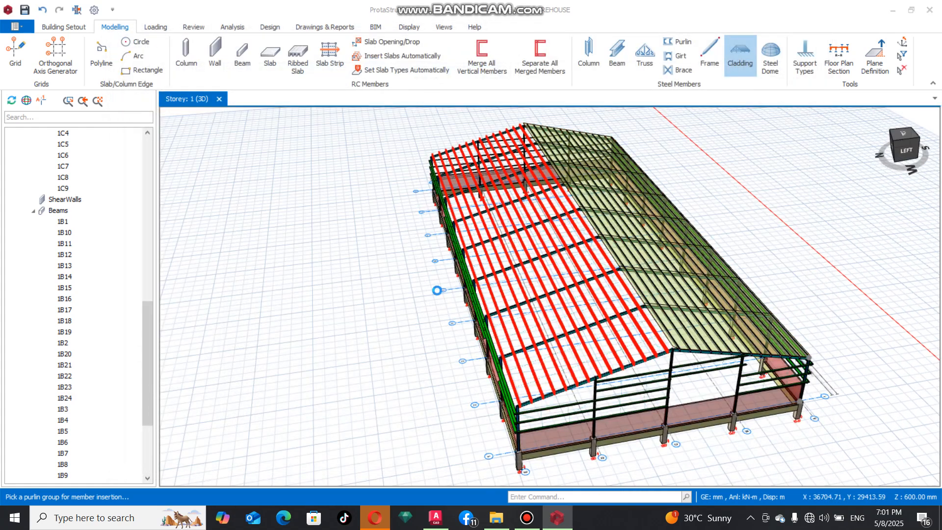
# Step: Apply a full uniform area load of 0.20 kN/m2 in the gravity direction for case G to all panels of cladding 2C1
pyautogui.scroll(-1, 445, 331)
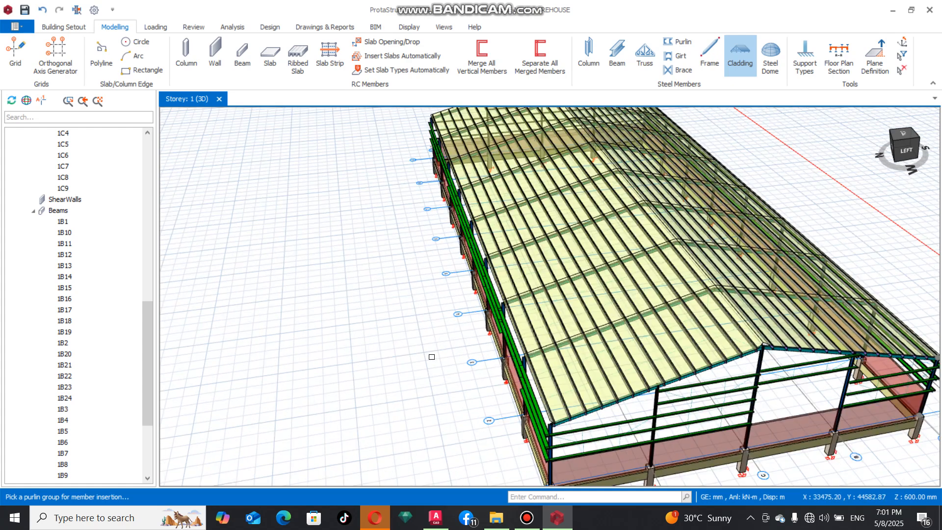
pyautogui.scroll(-2, 456, 346)
pyautogui.scroll(3, 474, 360)
pyautogui.moveTo(535, 384); pyautogui.dragTo(449, 376, button='middle')
pyautogui.click(538, 232)
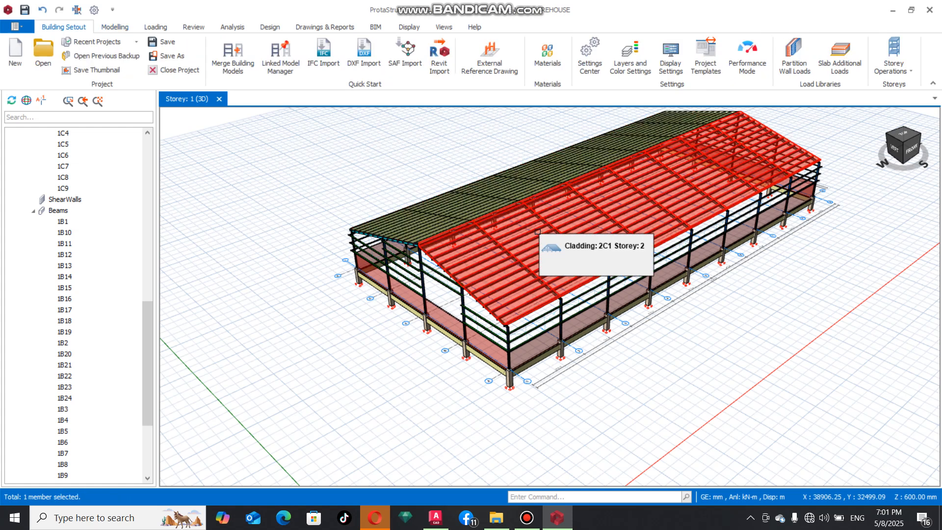
pyautogui.rightClick(539, 233)
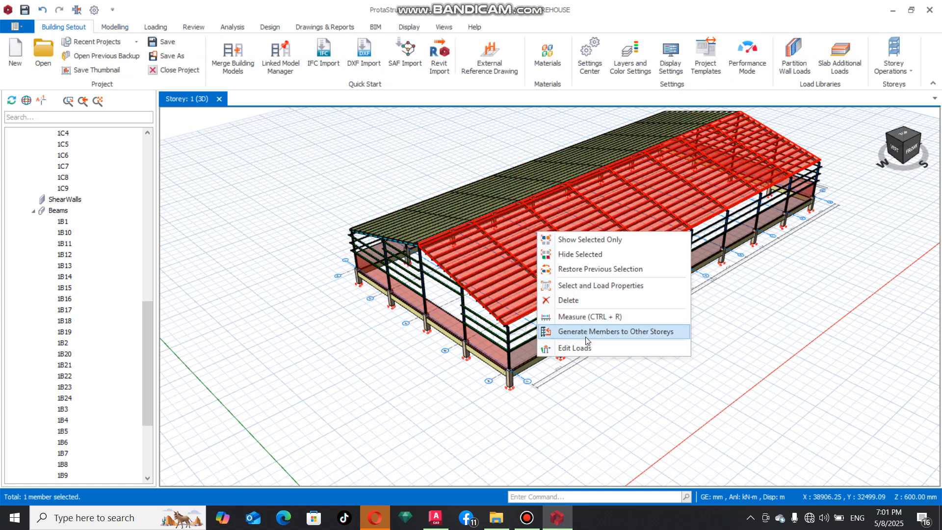
pyautogui.click(574, 347)
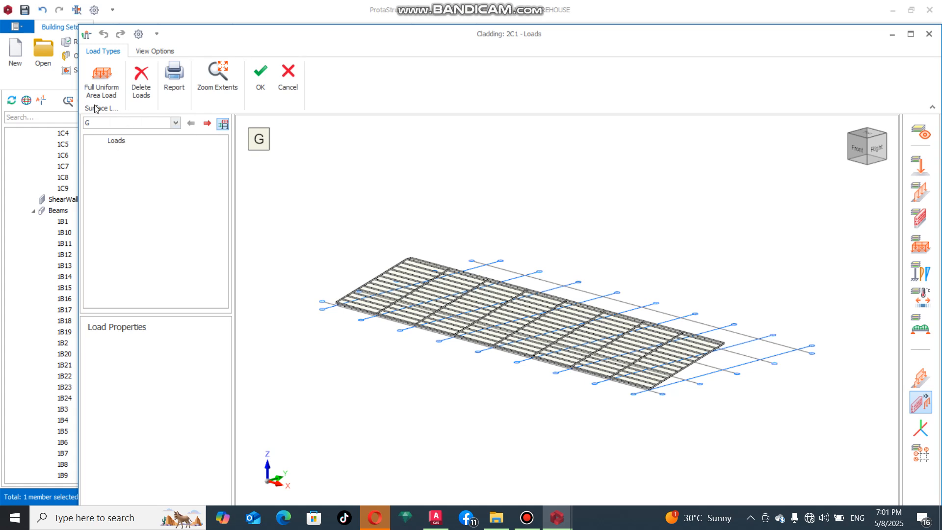
pyautogui.click(101, 91)
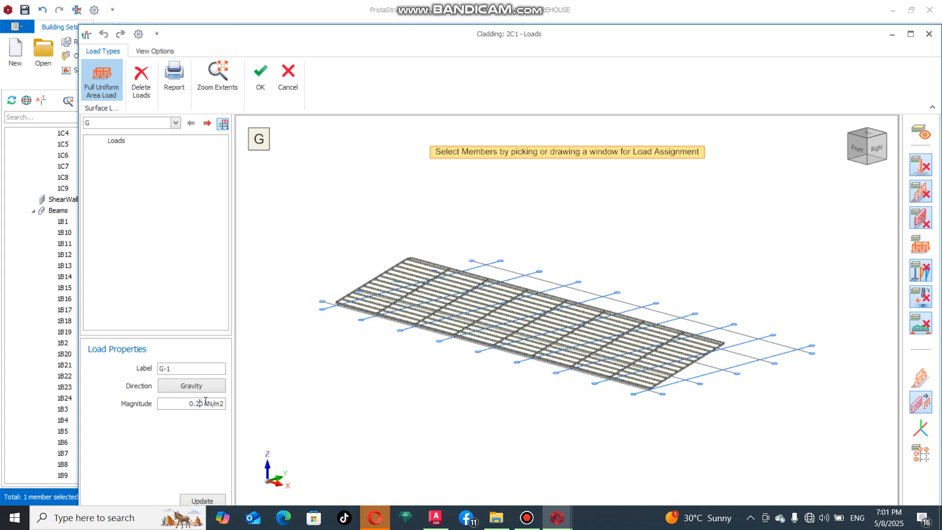
pyautogui.moveTo(825, 161); pyautogui.dragTo(286, 433)
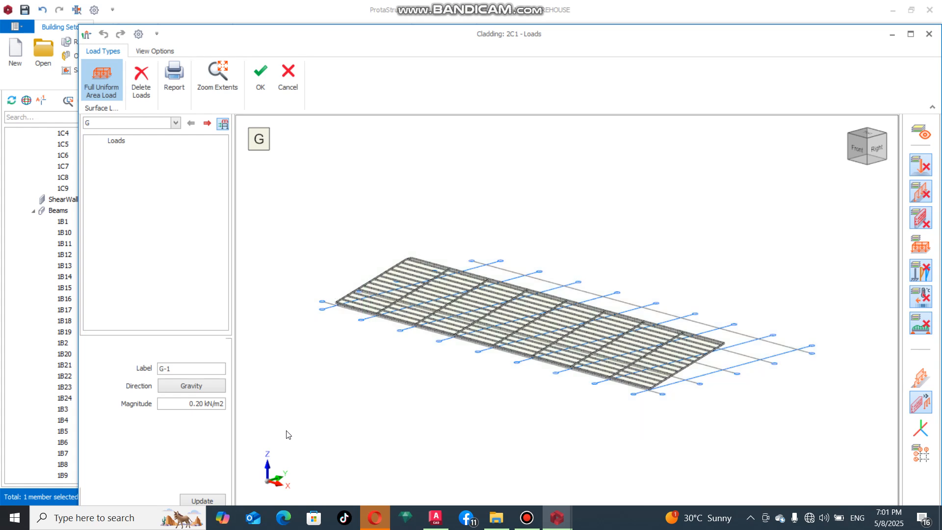
# Step: Apply a full uniform gravity area load of 0.15 kN/m2 for case Q to all panels of cladding 2C1 and accept the loads
pyautogui.click(174, 124)
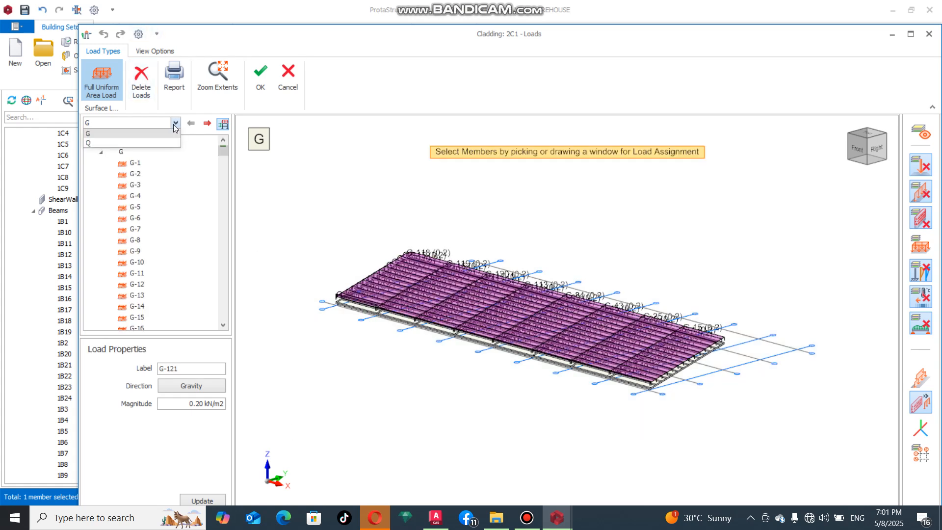
pyautogui.click(122, 142)
pyautogui.click(198, 404)
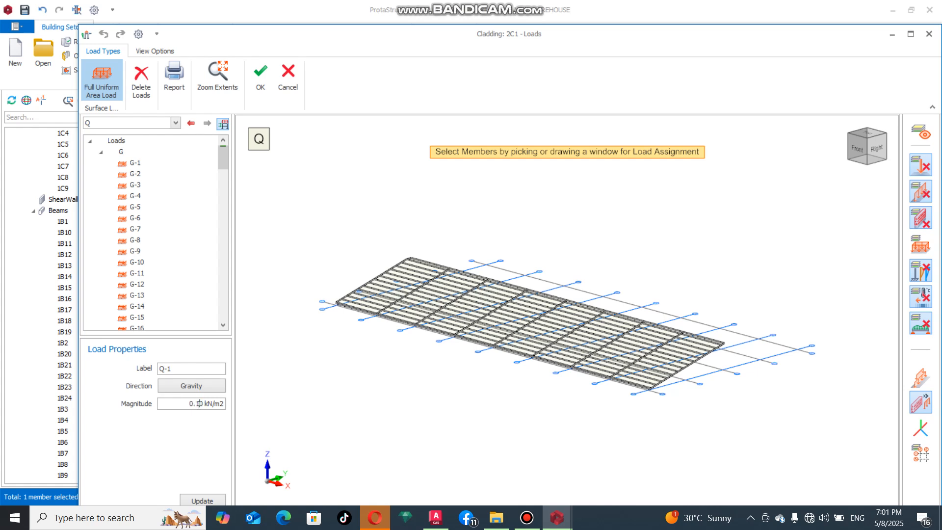
pyautogui.moveTo(800, 192); pyautogui.dragTo(320, 431)
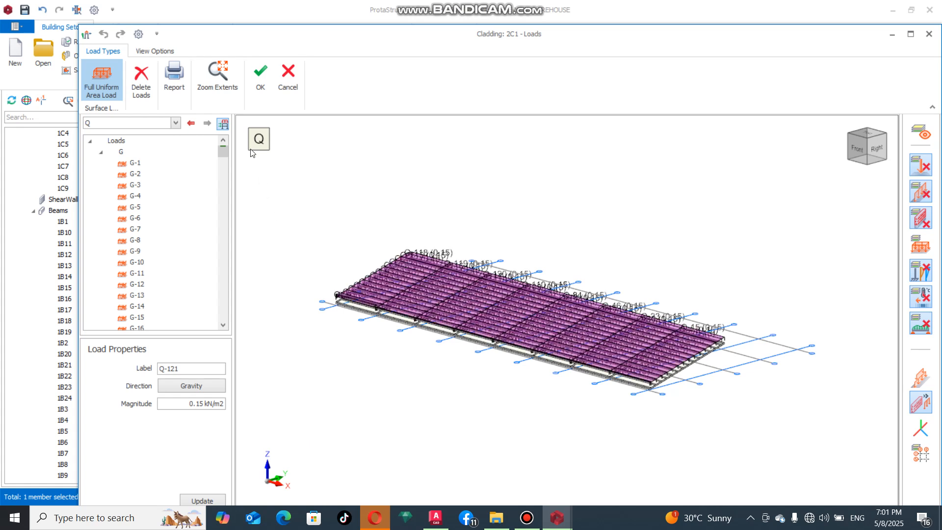
pyautogui.click(260, 73)
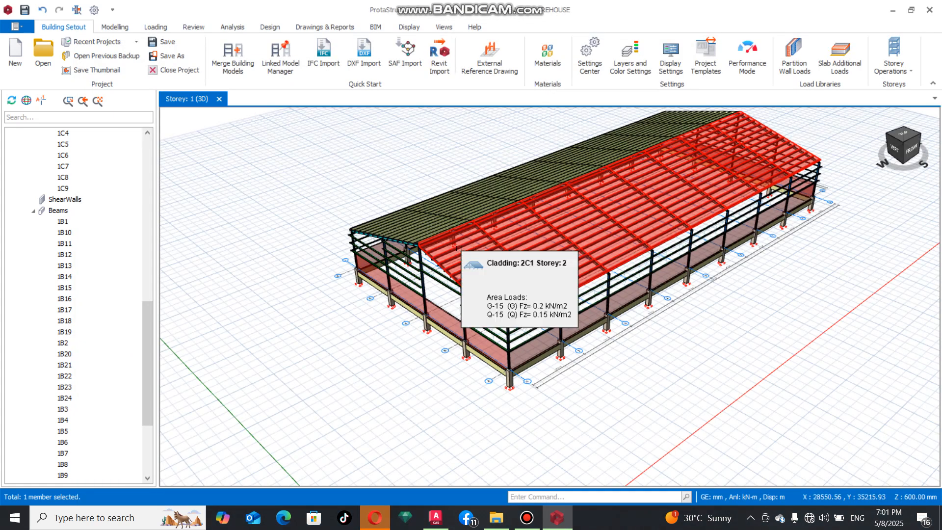
# Step: Apply a full uniform area load of 0.20 kN/m2 in the gravity direction for case G to all panels of cladding 2C2
pyautogui.rightClick(420, 225)
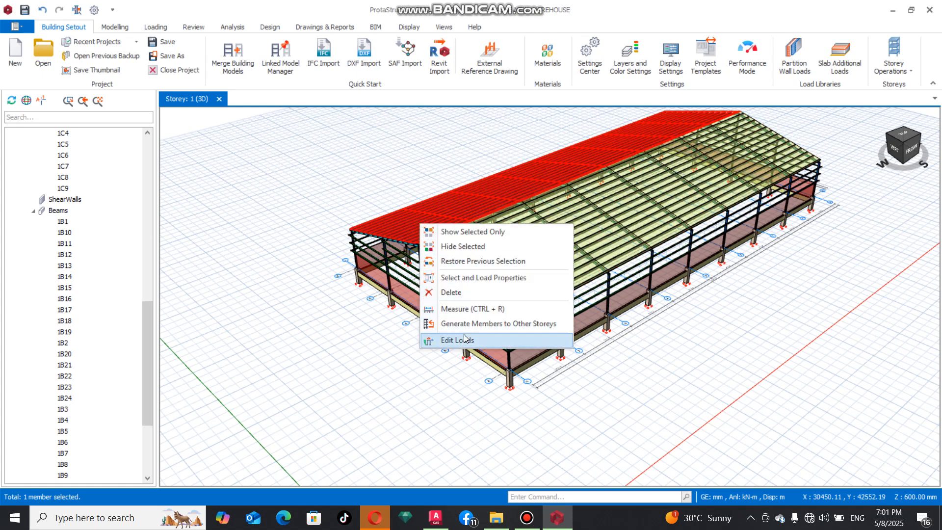
pyautogui.click(444, 340)
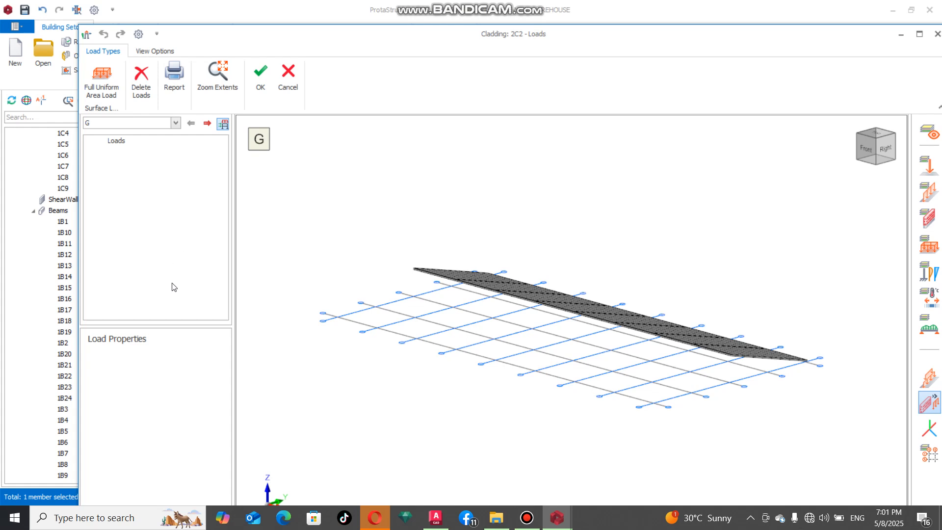
pyautogui.click(103, 81)
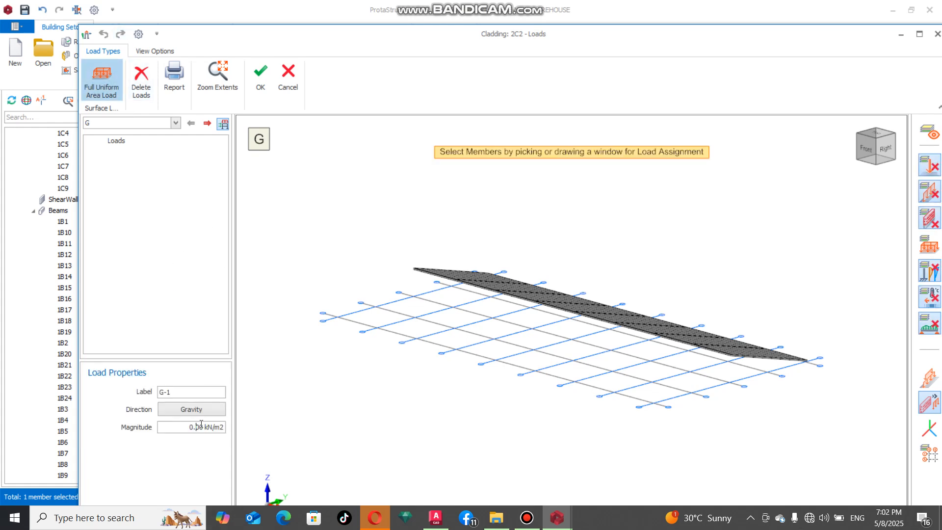
pyautogui.moveTo(822, 244)
pyautogui.mouseDown()
pyautogui.moveTo(818, 284)
pyautogui.moveTo(589, 433)
pyautogui.moveTo(343, 375)
pyautogui.moveTo(347, 389)
pyautogui.mouseUp()
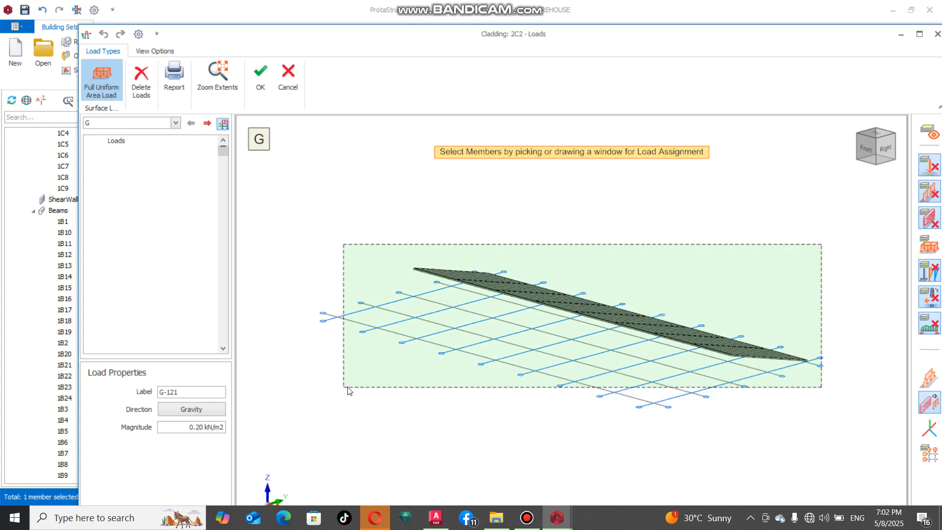
# Step: Apply a full uniform gravity area load of 0.15 kN/m2 for case Q to all panels of cladding 2C2 and accept the loads
pyautogui.click(175, 123)
pyautogui.click(147, 143)
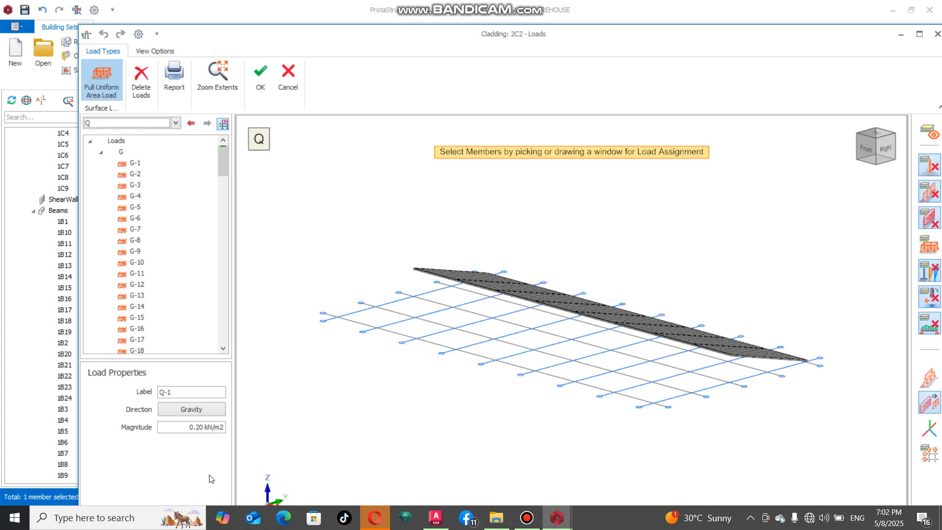
pyautogui.doubleClick(198, 428)
pyautogui.moveTo(873, 205)
pyautogui.mouseDown()
pyautogui.moveTo(604, 385)
pyautogui.moveTo(446, 400)
pyautogui.moveTo(401, 423)
pyautogui.moveTo(403, 414)
pyautogui.mouseUp()
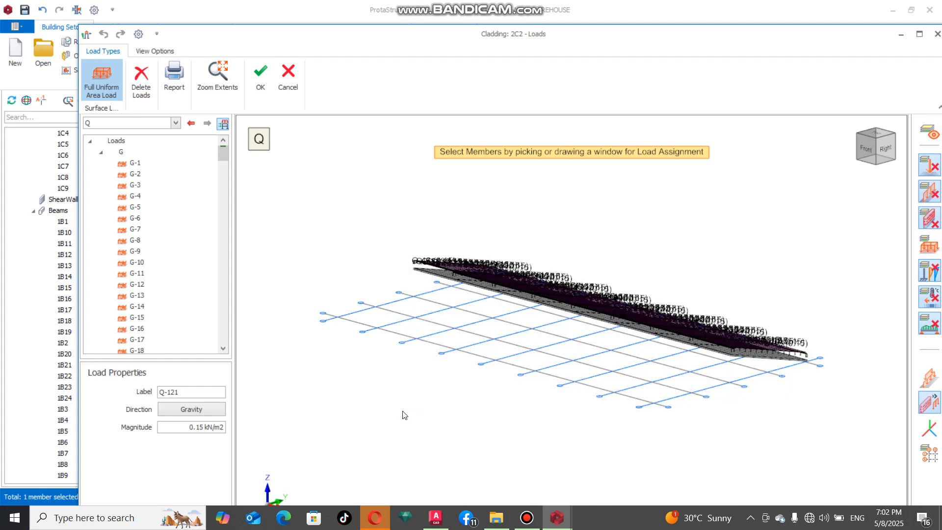
pyautogui.click(271, 93)
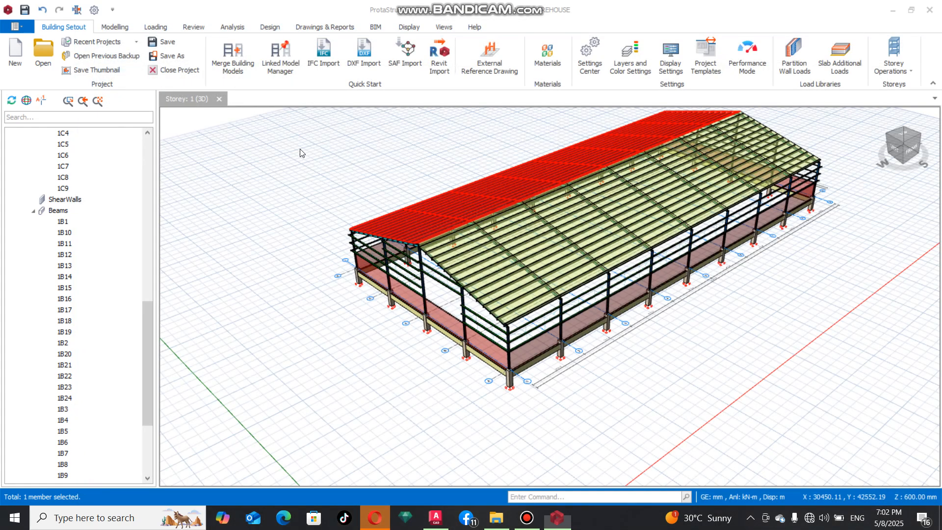
pyautogui.moveTo(718, 311)
pyautogui.mouseDown(button='middle')
pyautogui.moveTo(740, 286)
pyautogui.moveTo(858, 284)
pyautogui.moveTo(833, 290)
pyautogui.mouseUp(button='middle')
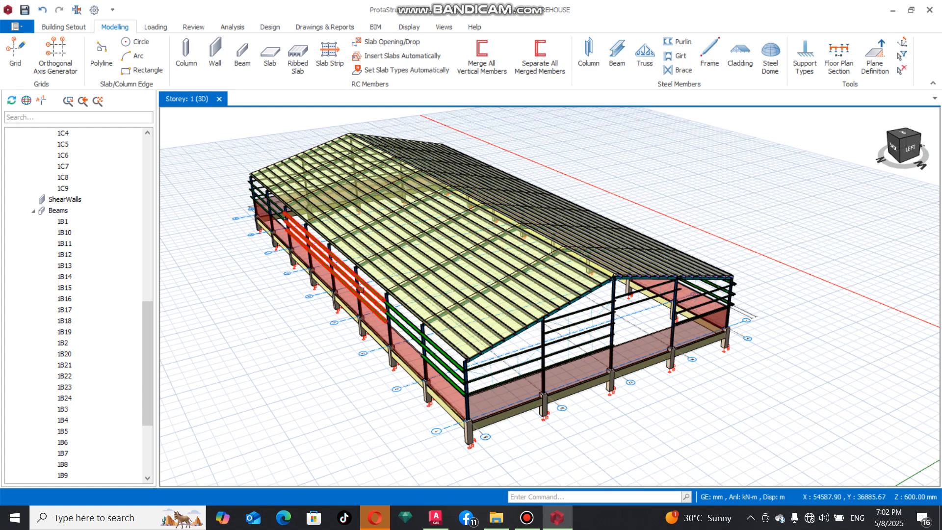
pyautogui.moveTo(802, 366); pyautogui.dragTo(712, 355, button='middle')
pyautogui.scroll(-5, 756, 344)
pyautogui.scroll(1, 734, 343)
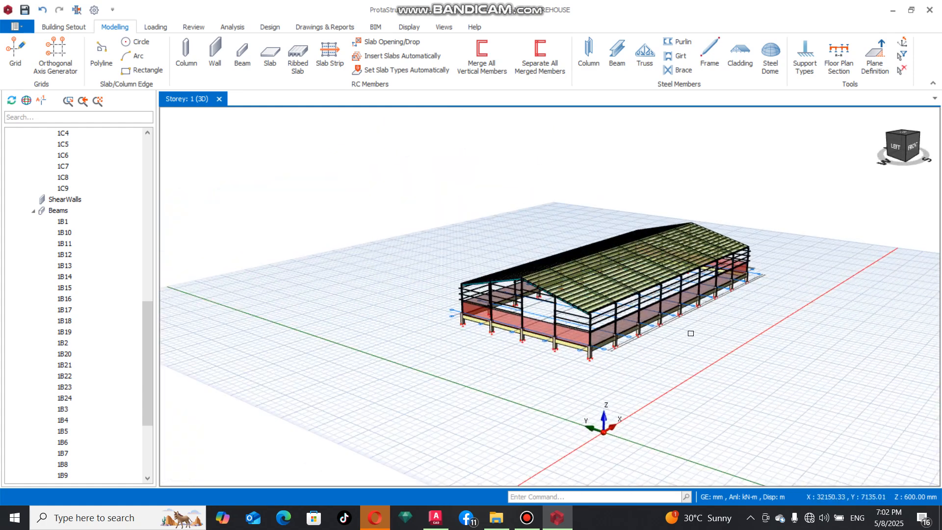
pyautogui.scroll(2, 691, 333)
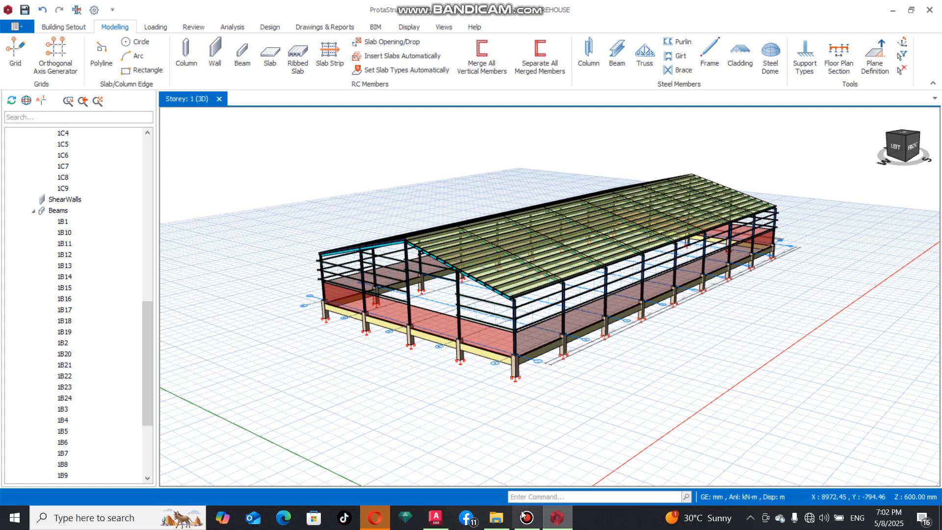